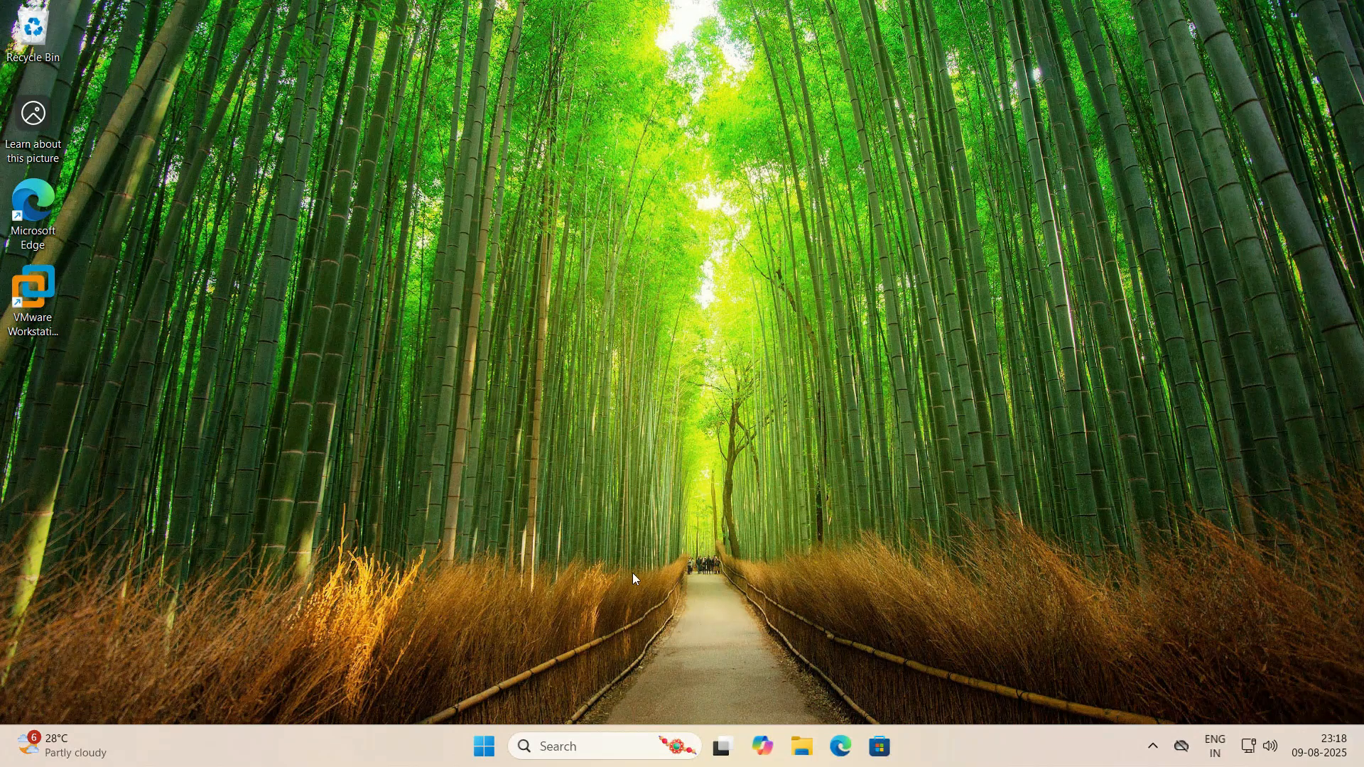
- Launch VMware Workstation Pro from the desktop and show its Home page
click(40, 292)
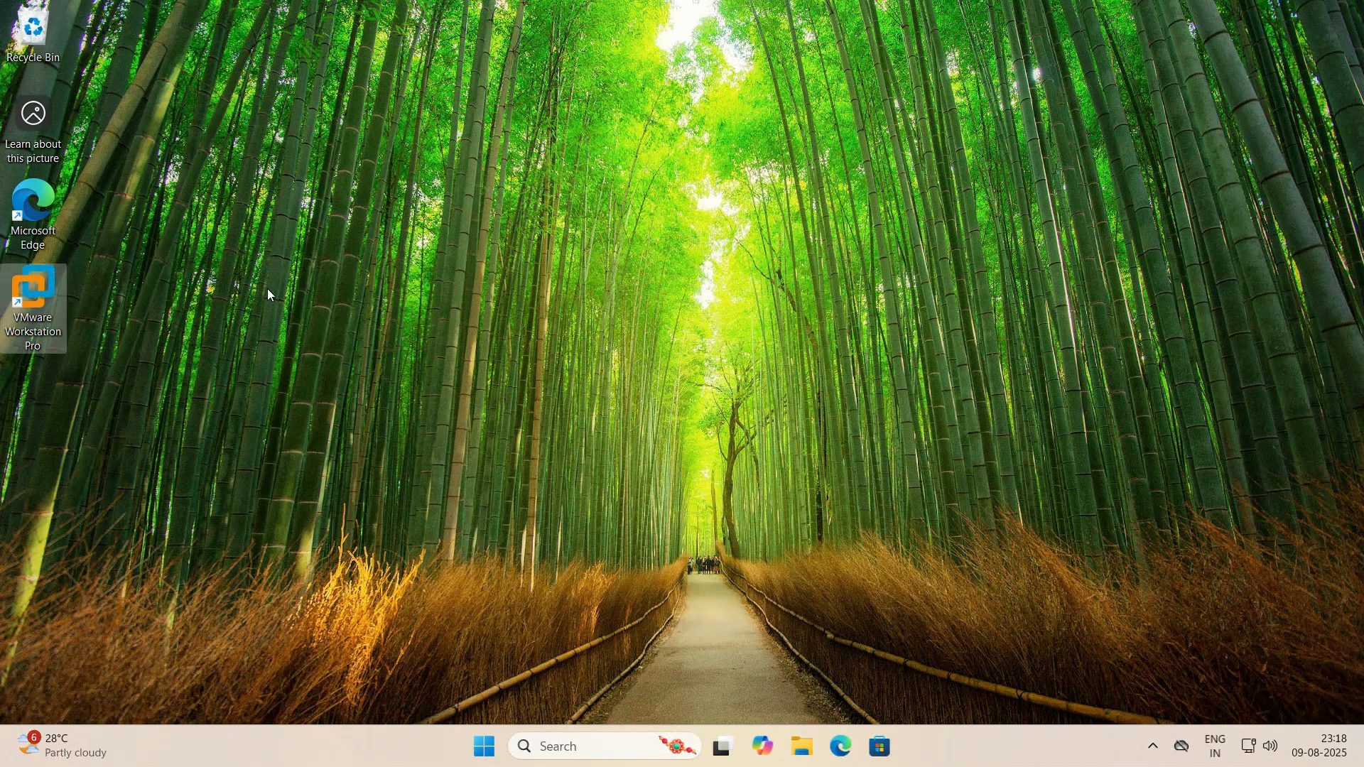
right_click(286, 229)
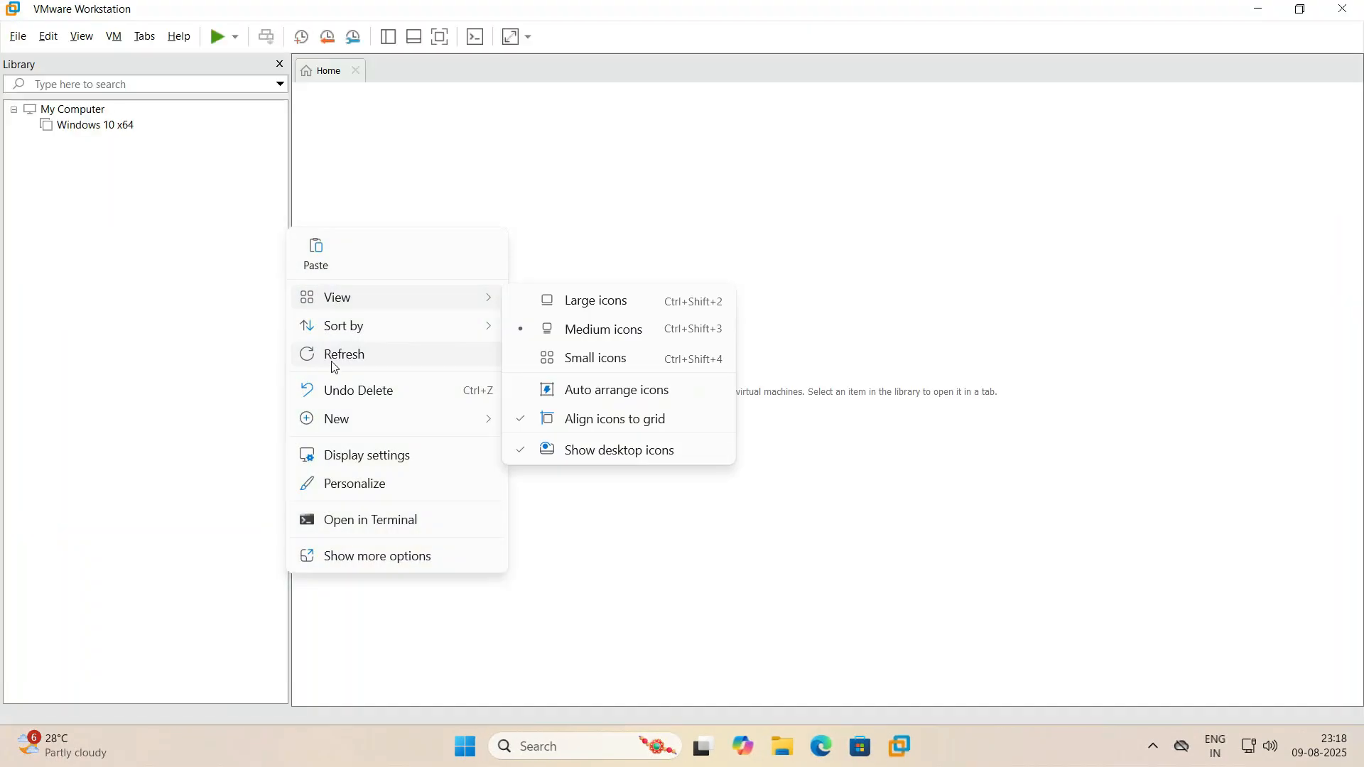
click(337, 358)
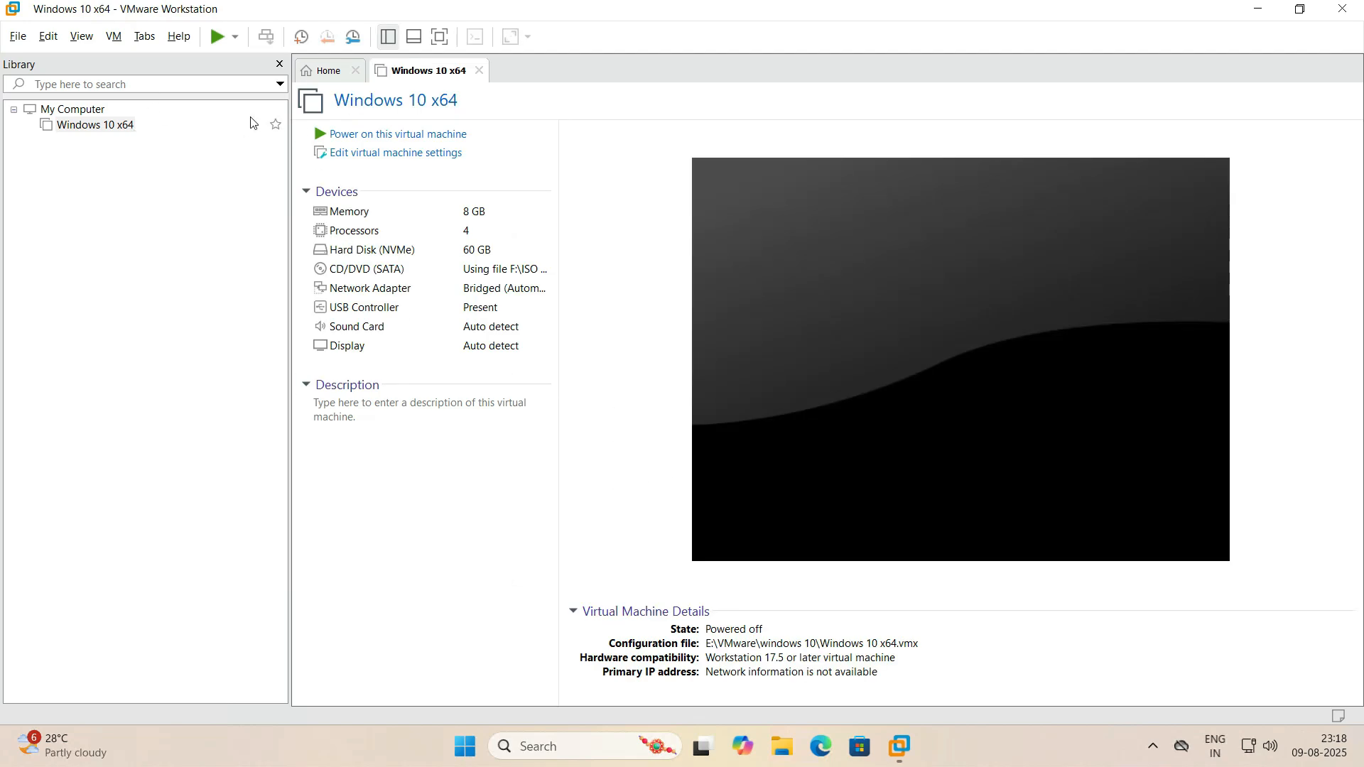
click(335, 77)
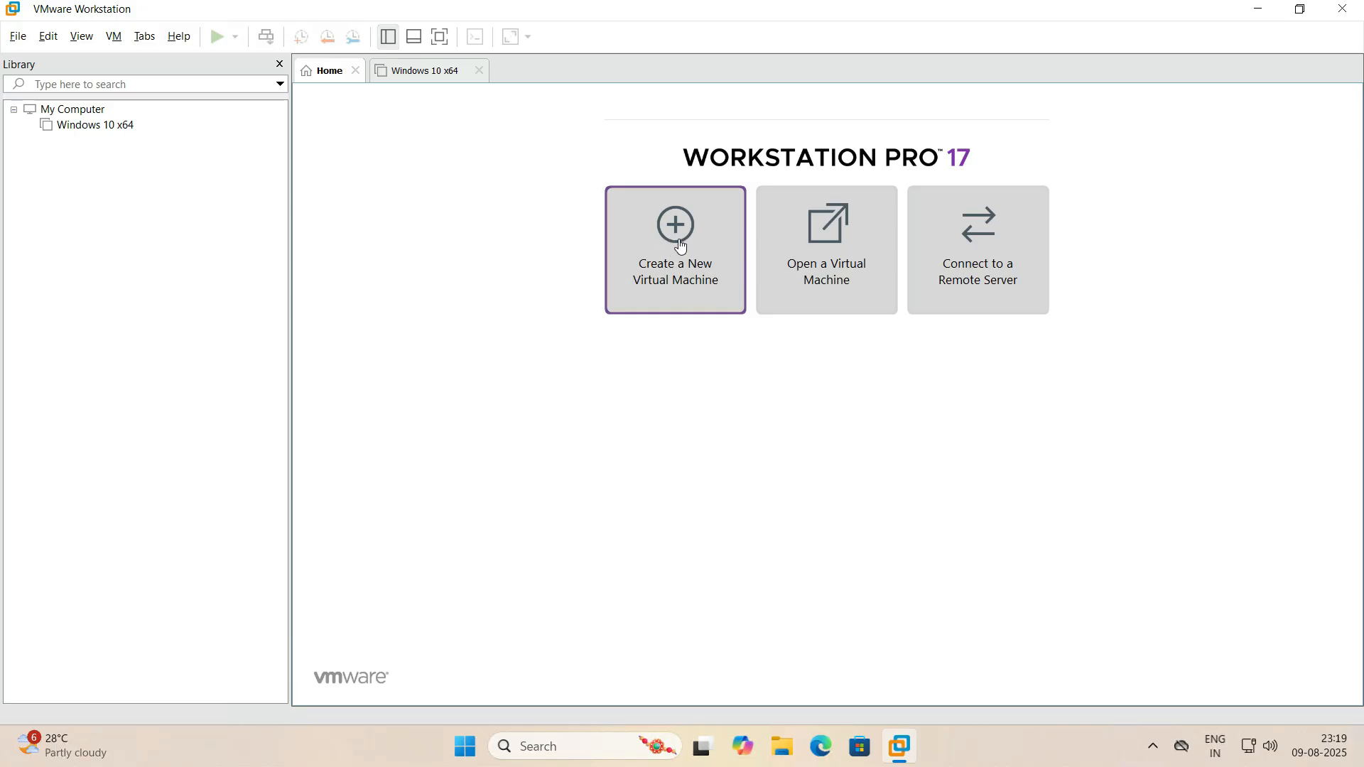
- Show the summary page of the Windows 10 x64 virtual machine
click(18, 37)
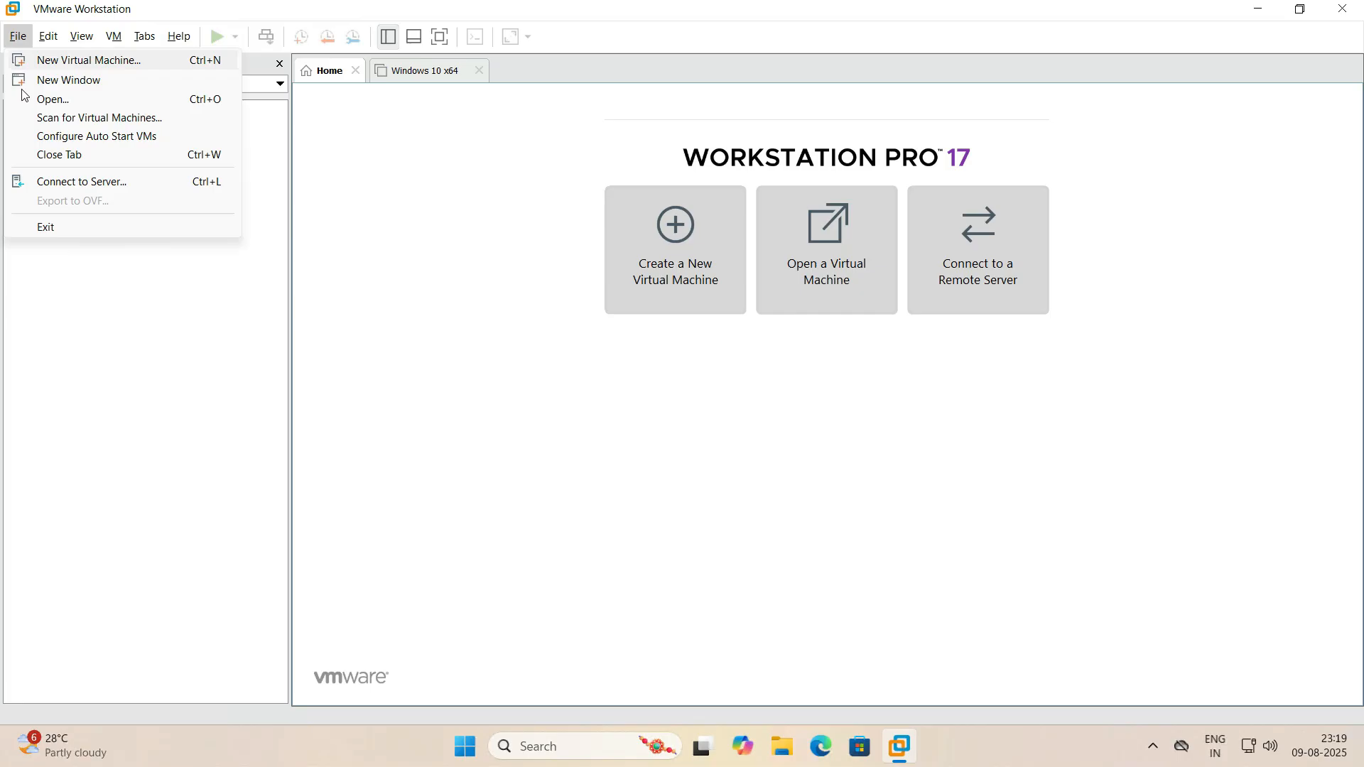
click(580, 492)
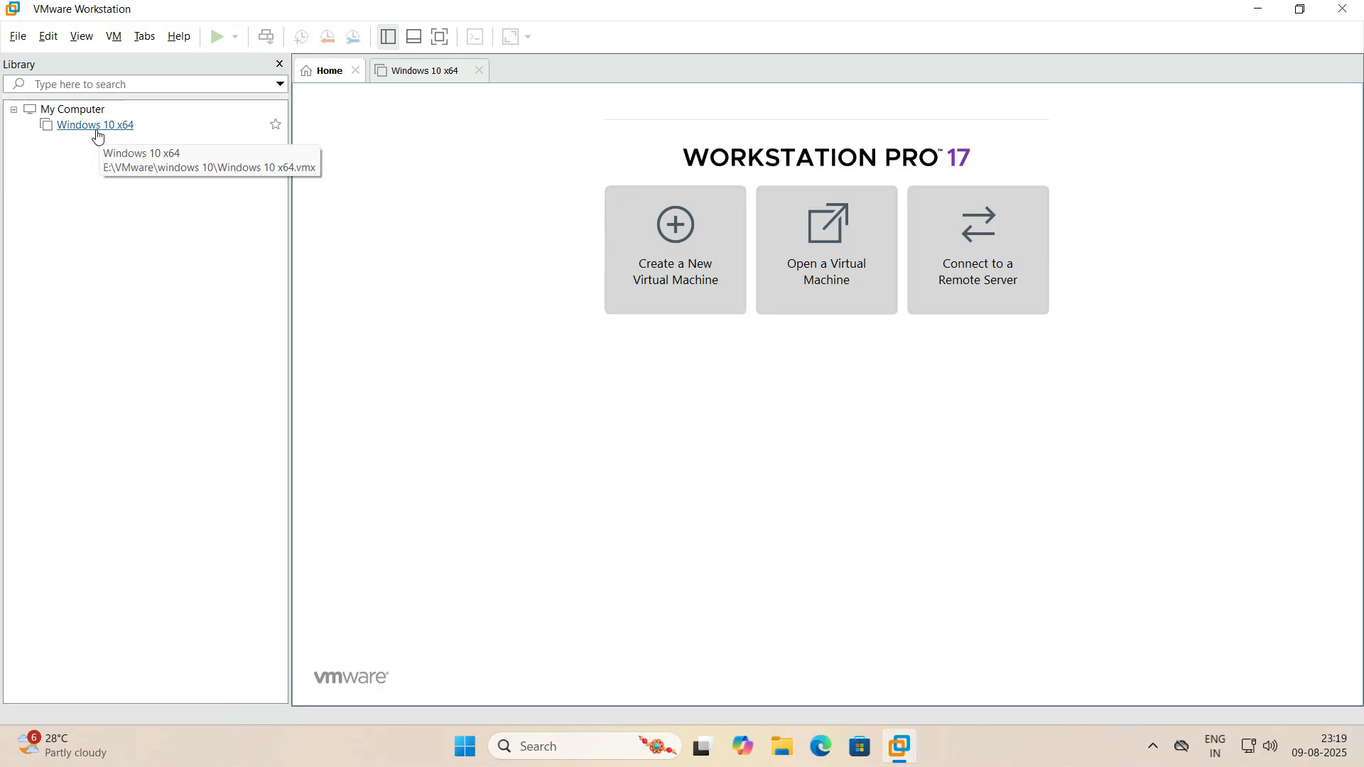
click(423, 75)
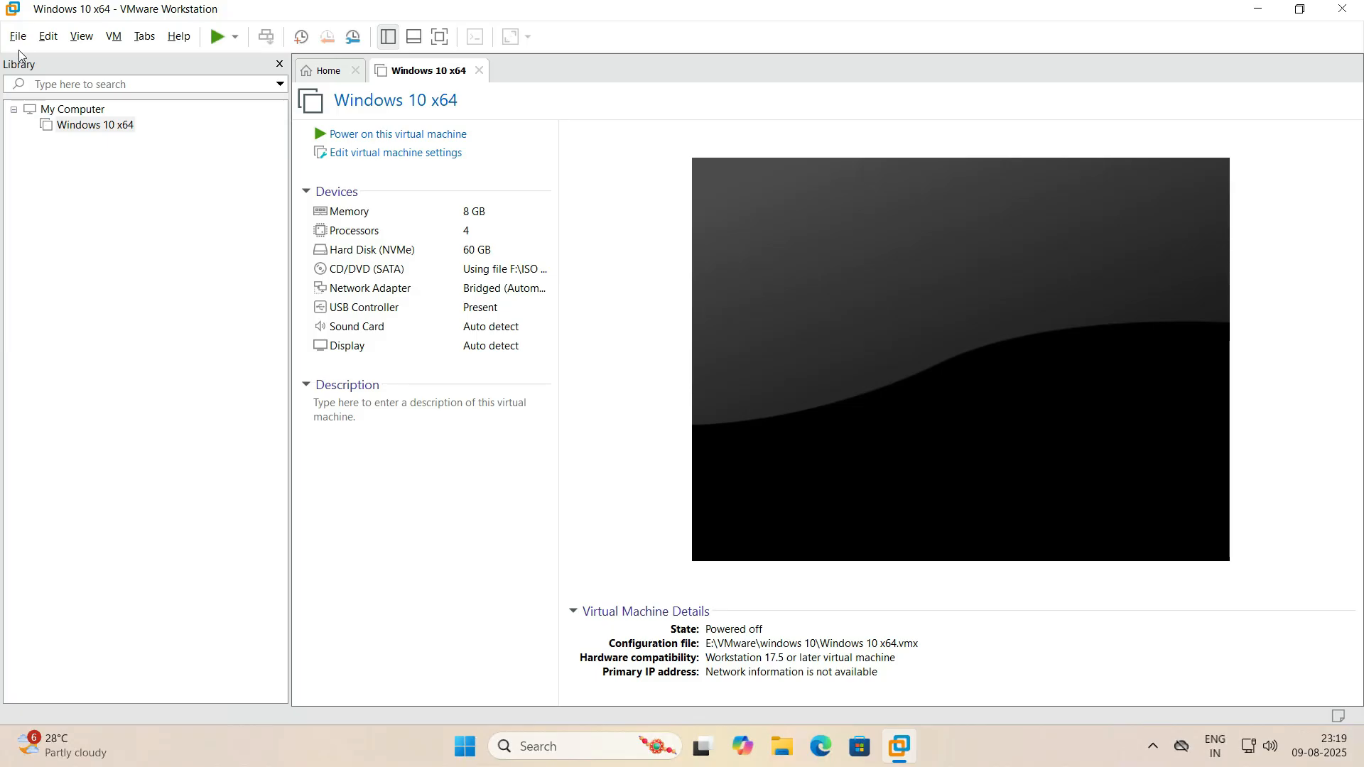
click(75, 245)
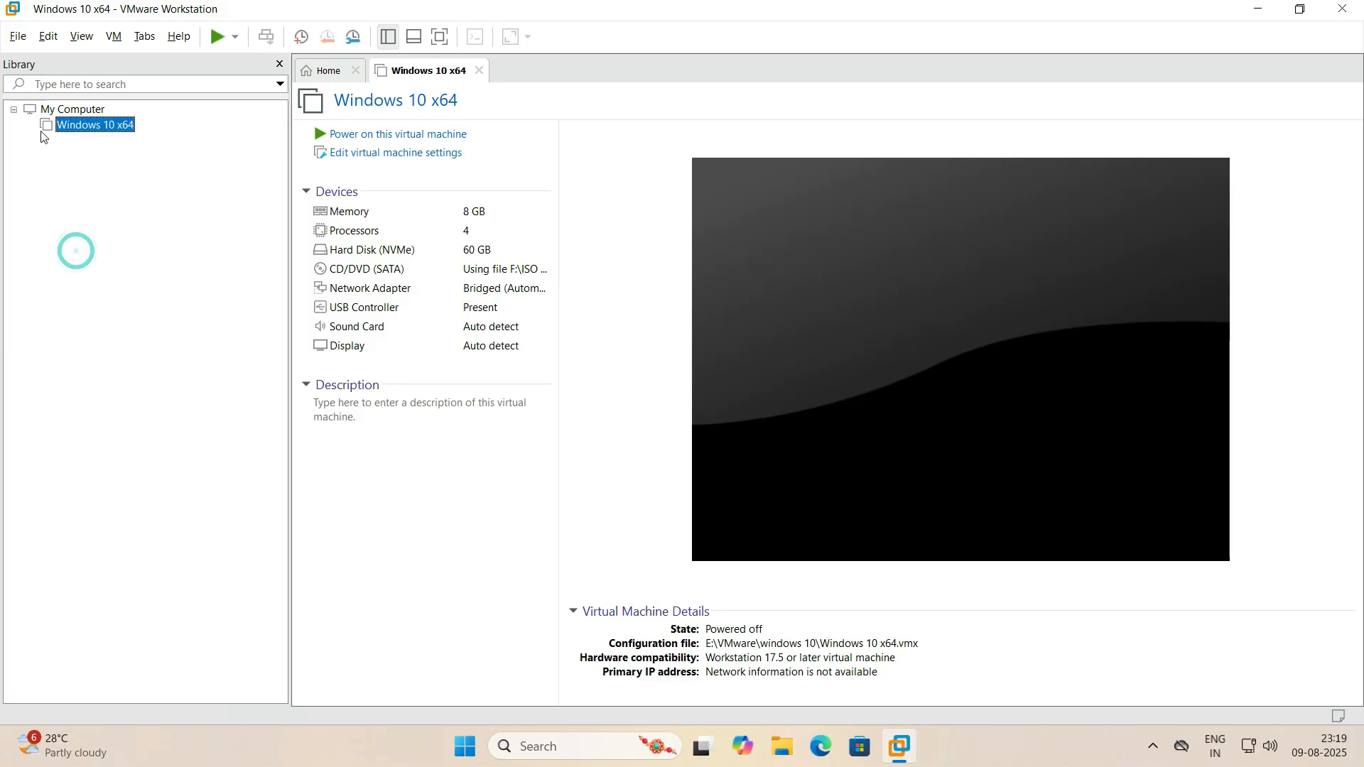
click(12, 42)
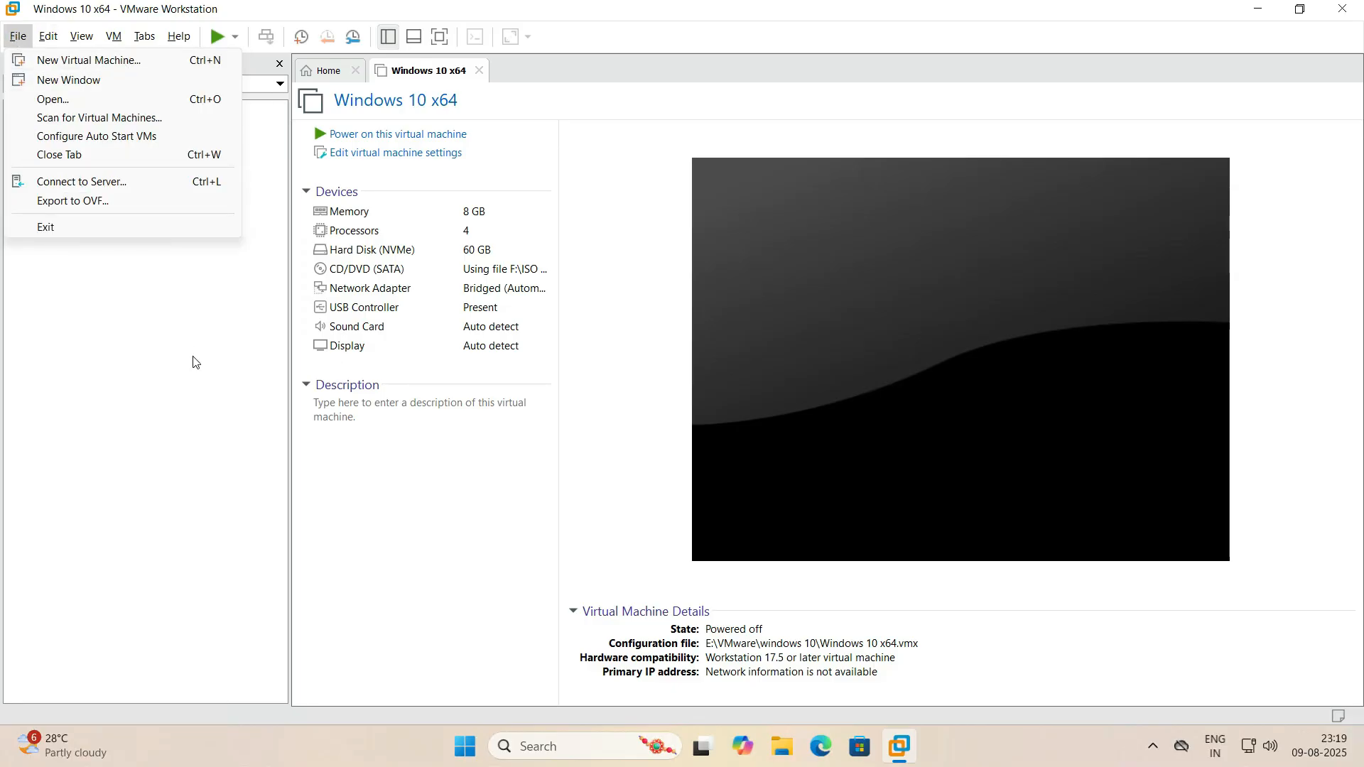
click(200, 379)
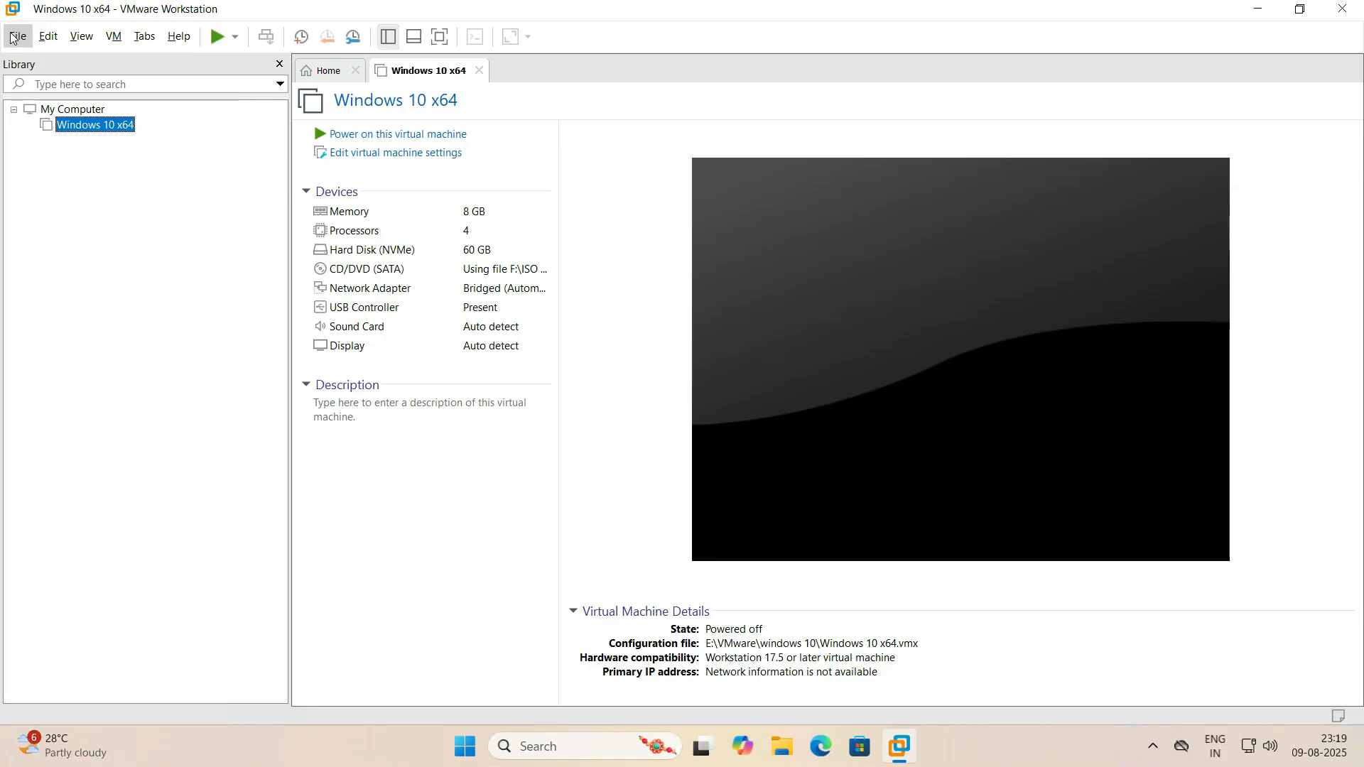
click(49, 36)
click(100, 291)
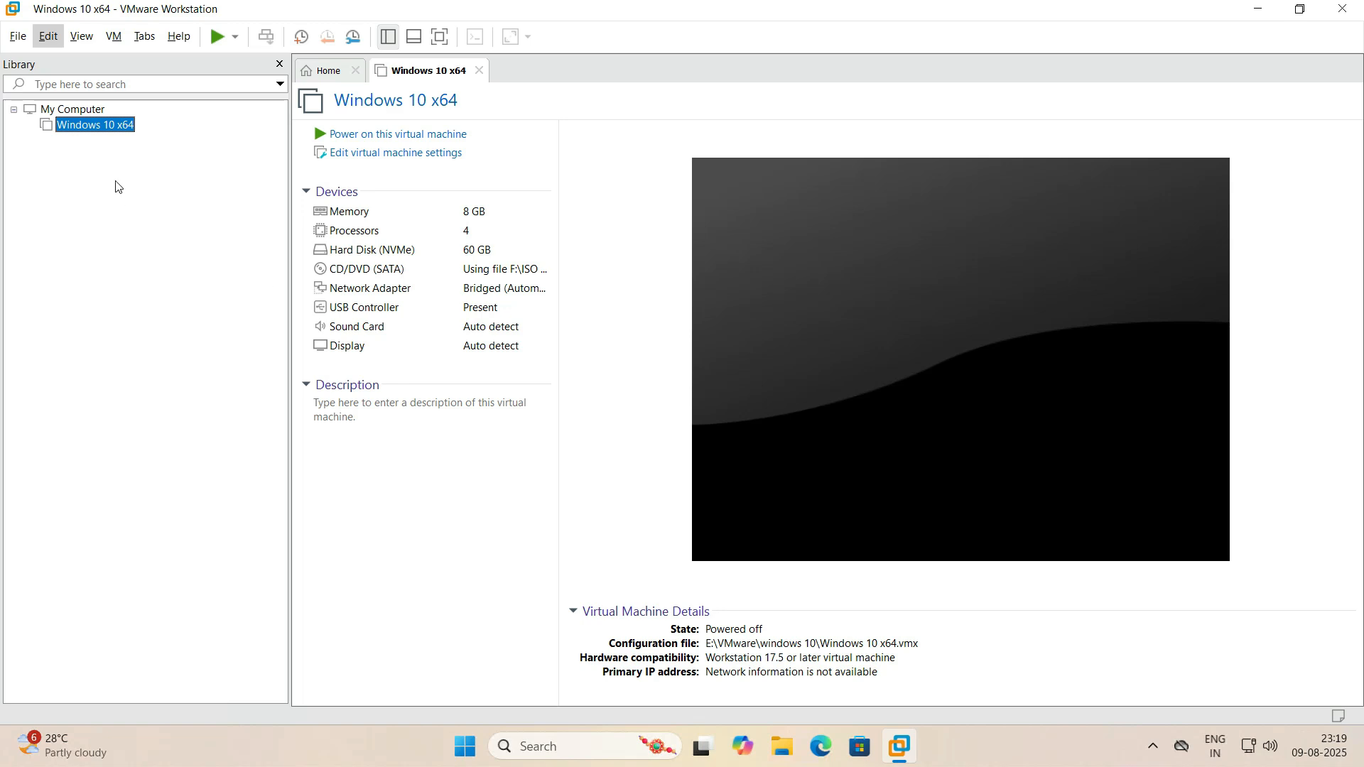
- Preview the New Virtual Machine wizard with the Typical configuration up to the naming page, and cancel it
click(12, 41)
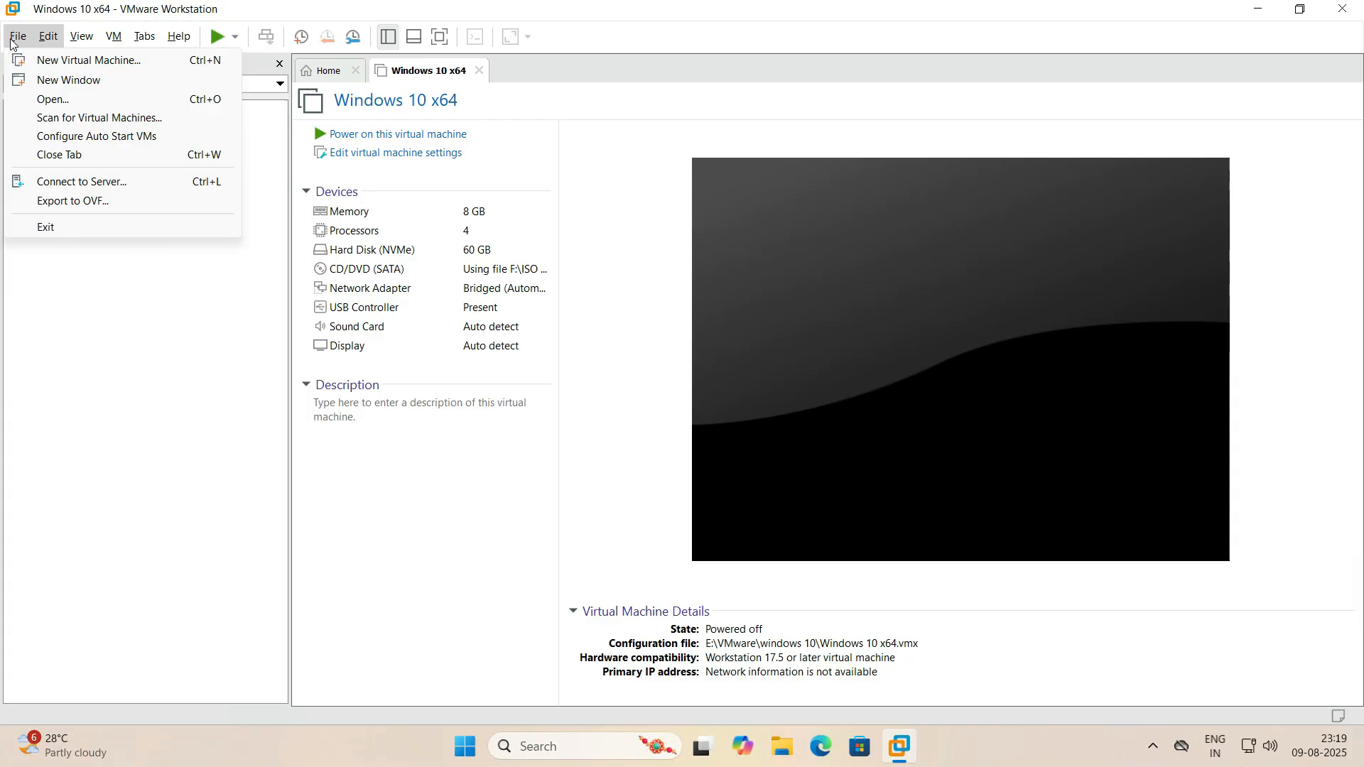
click(57, 64)
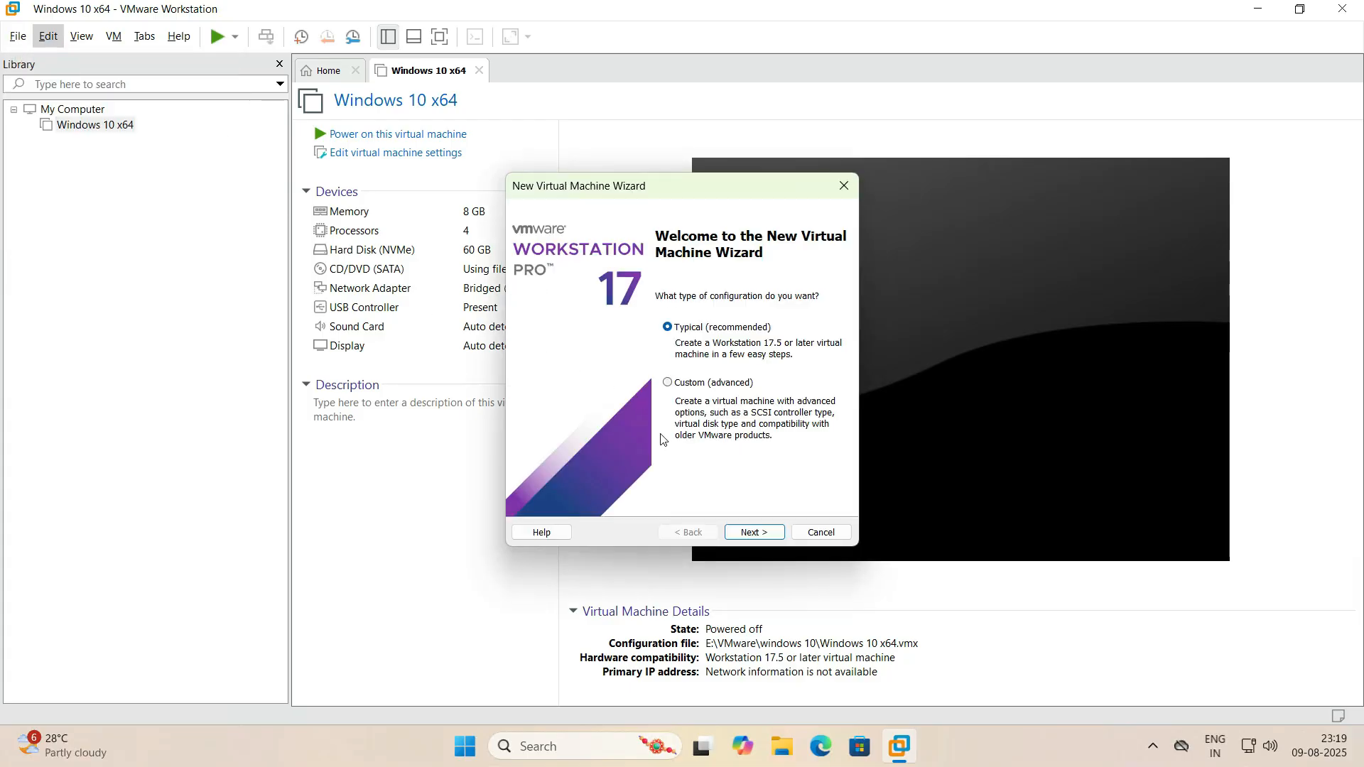
click(751, 532)
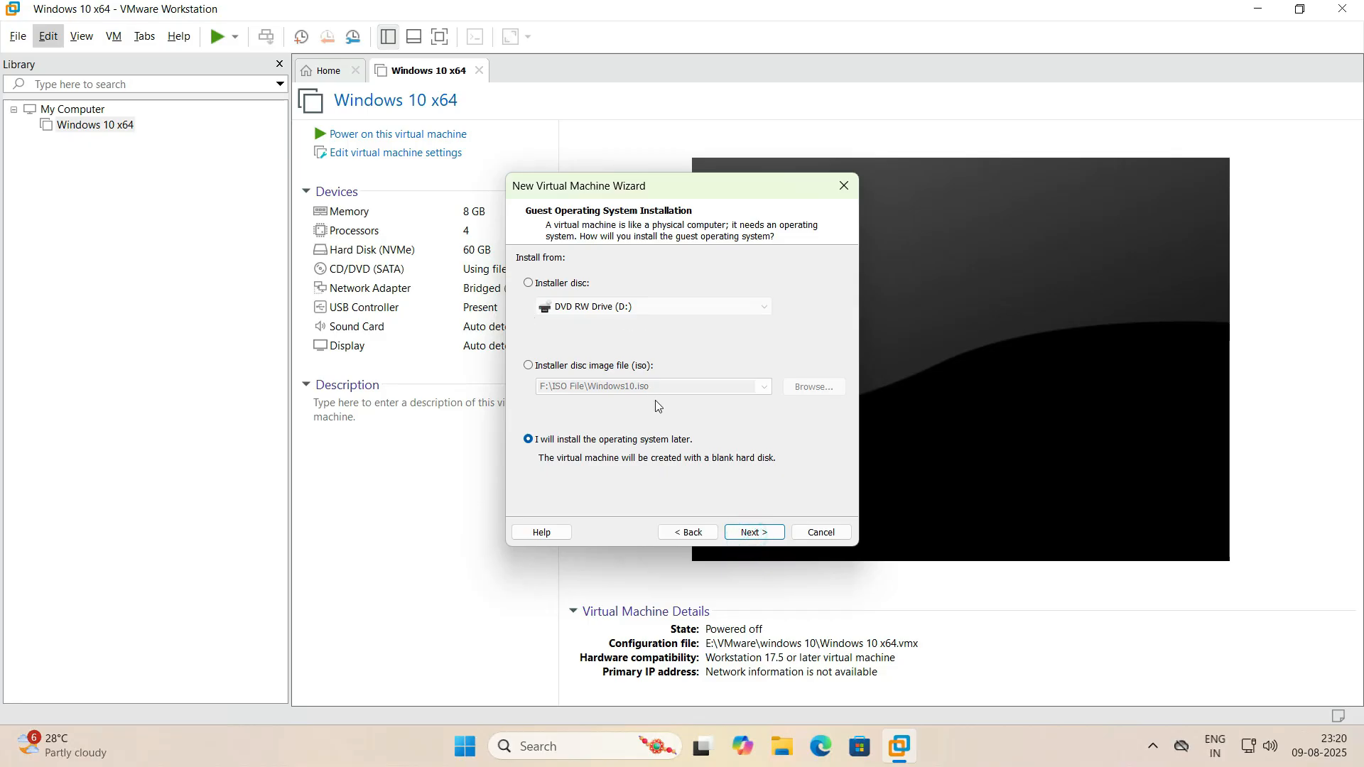
click(747, 529)
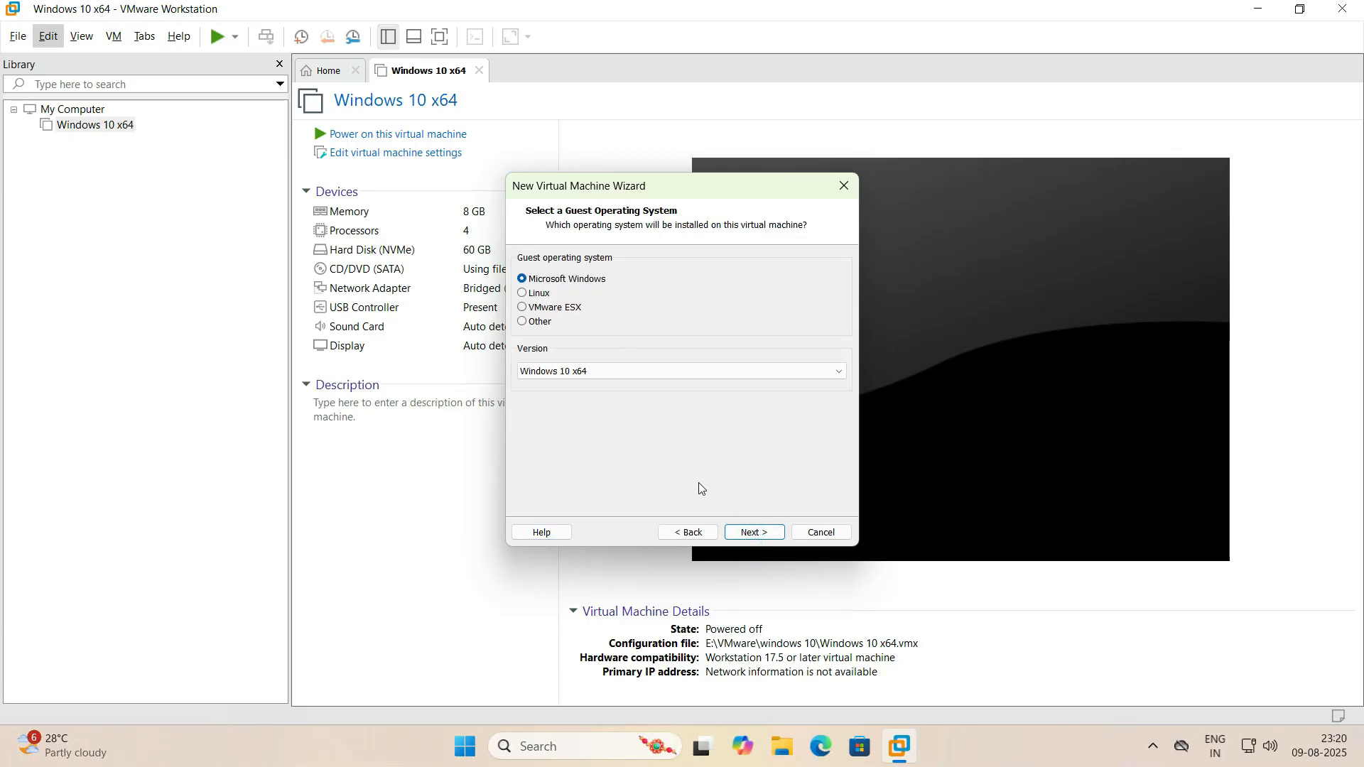
click(751, 532)
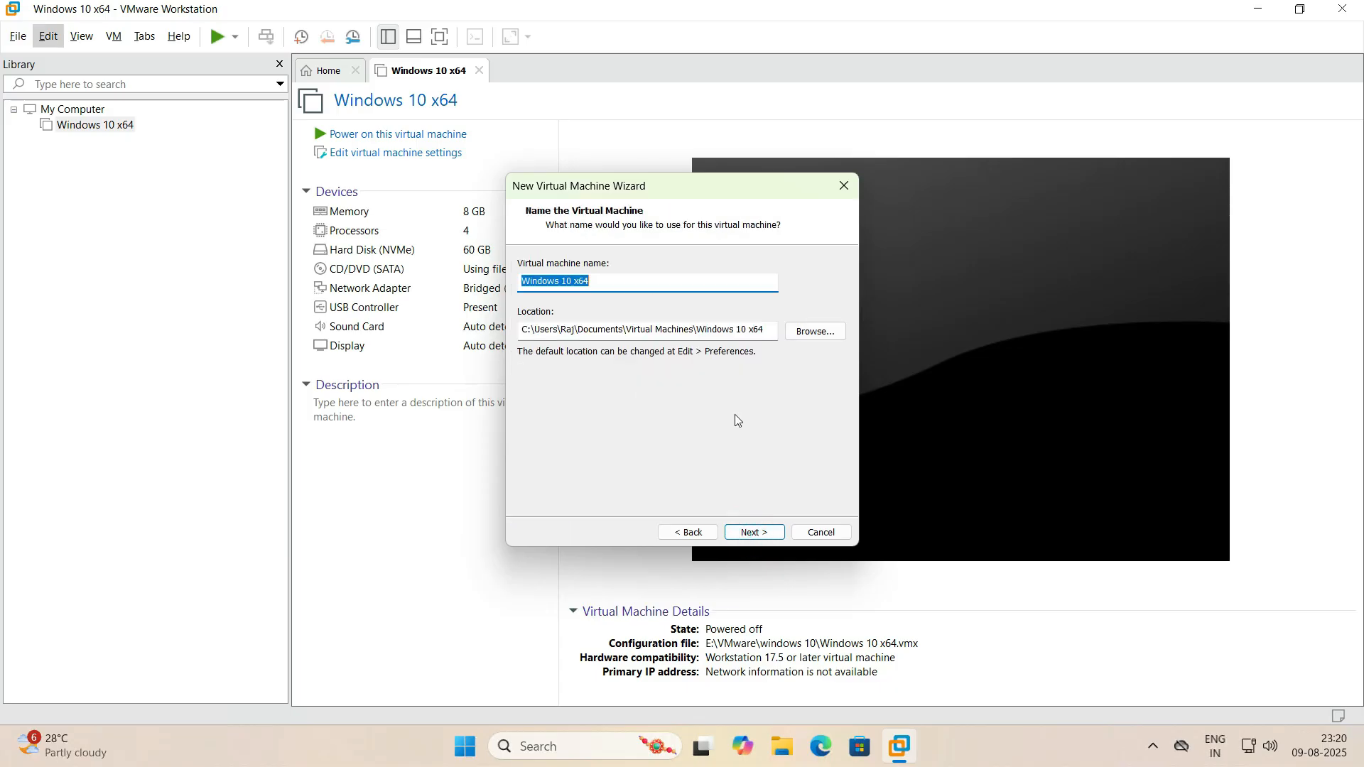
click(820, 534)
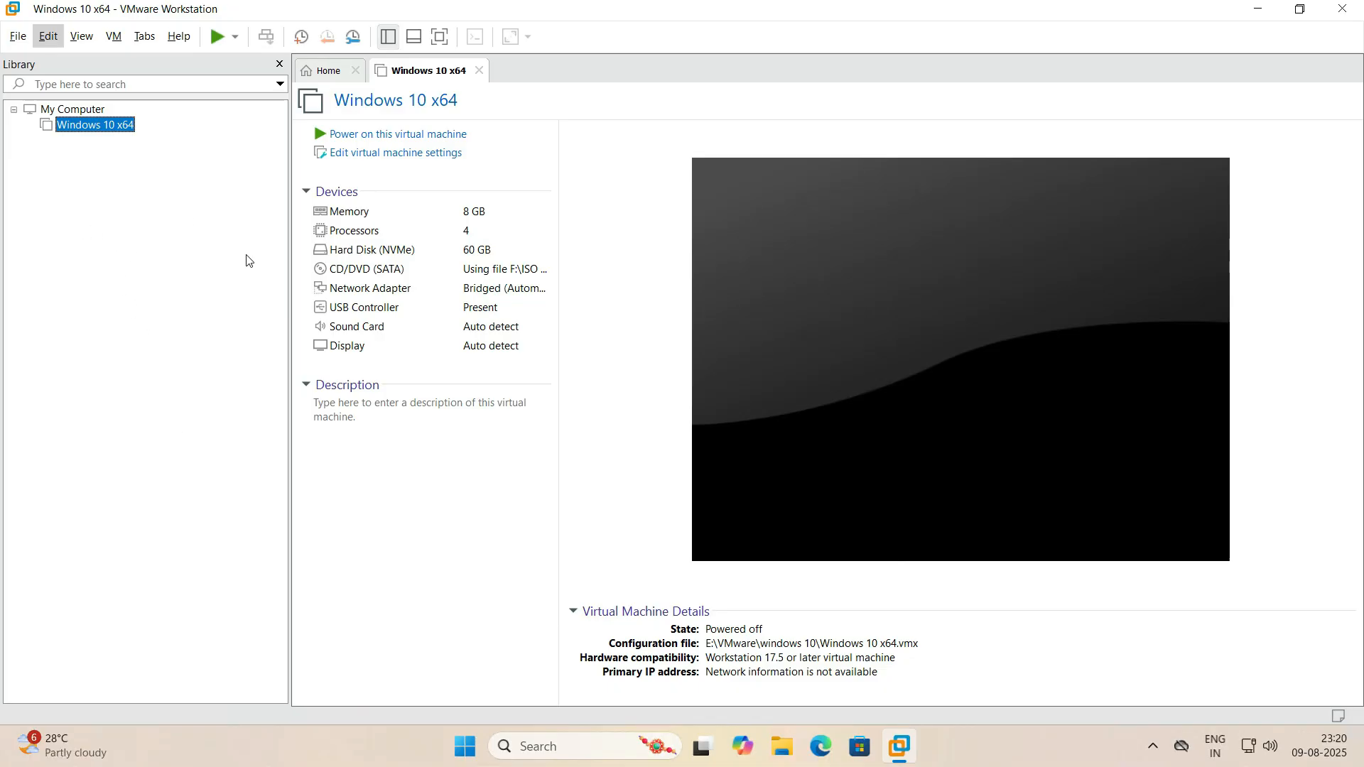
- Review the management commands and power options available for the Windows 10 x64 virtual machine
right_click(86, 135)
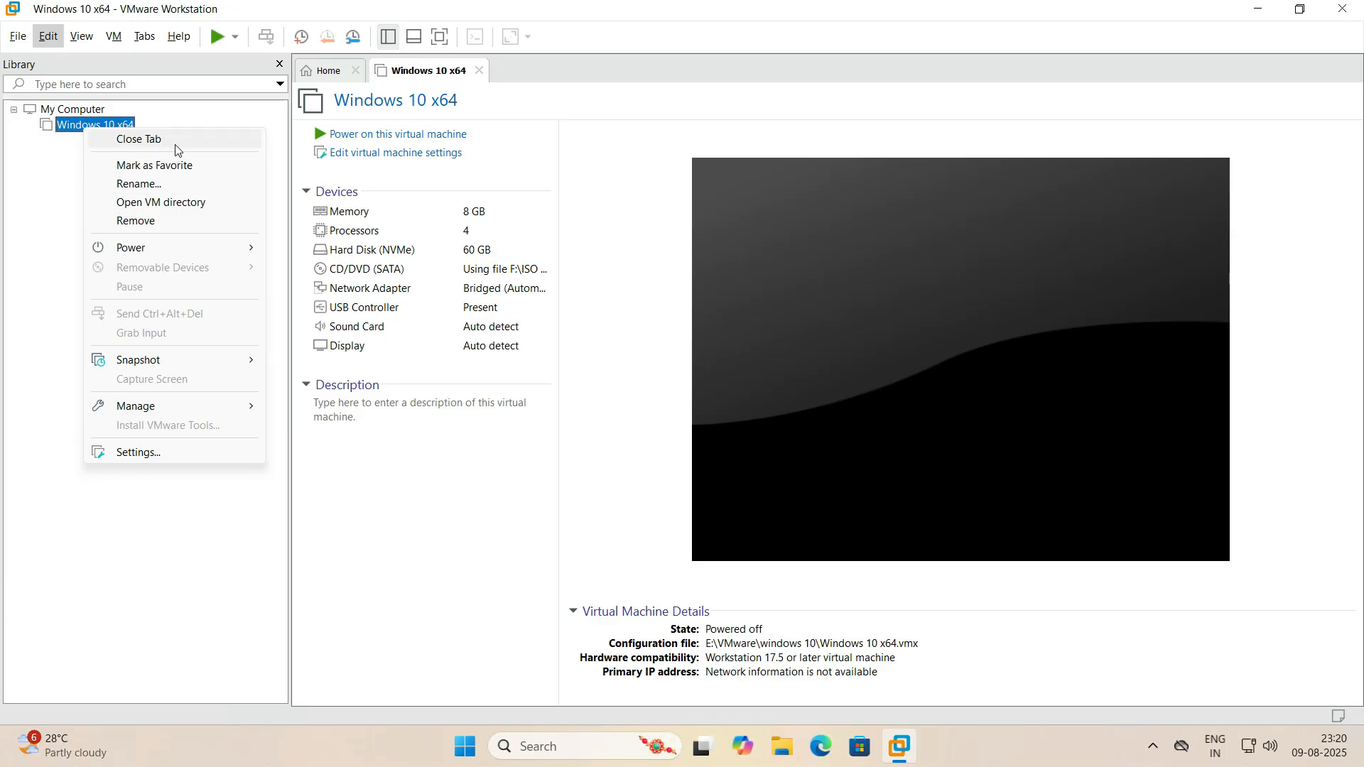
click(24, 232)
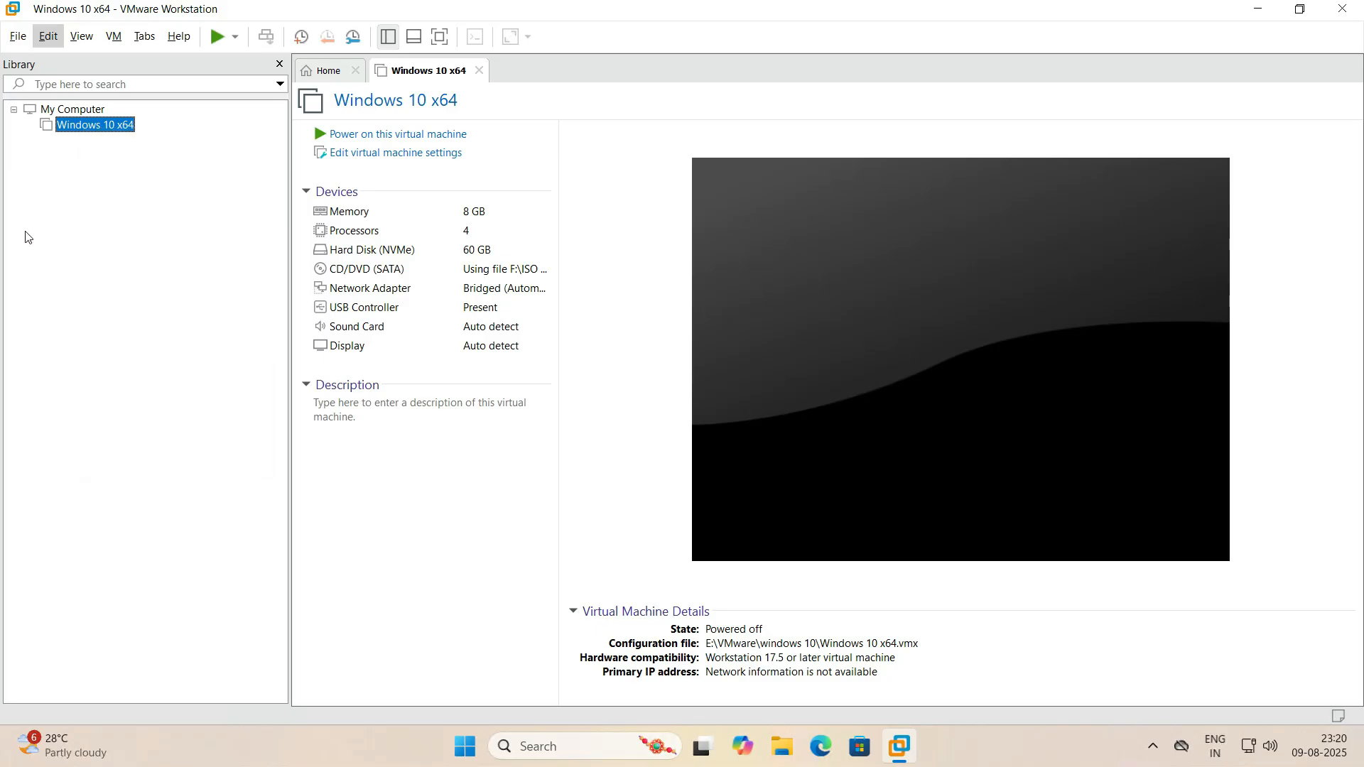
right_click(99, 128)
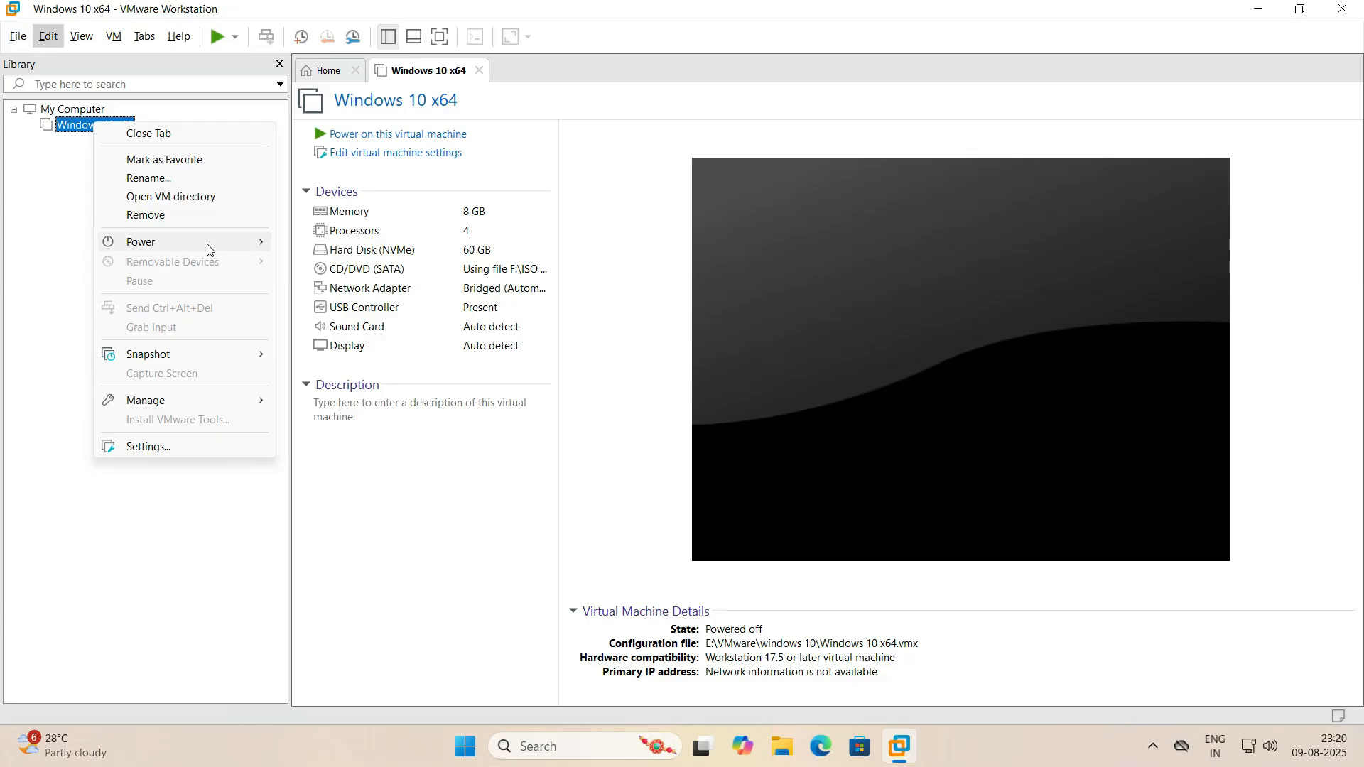
mouse_move(230, 247)
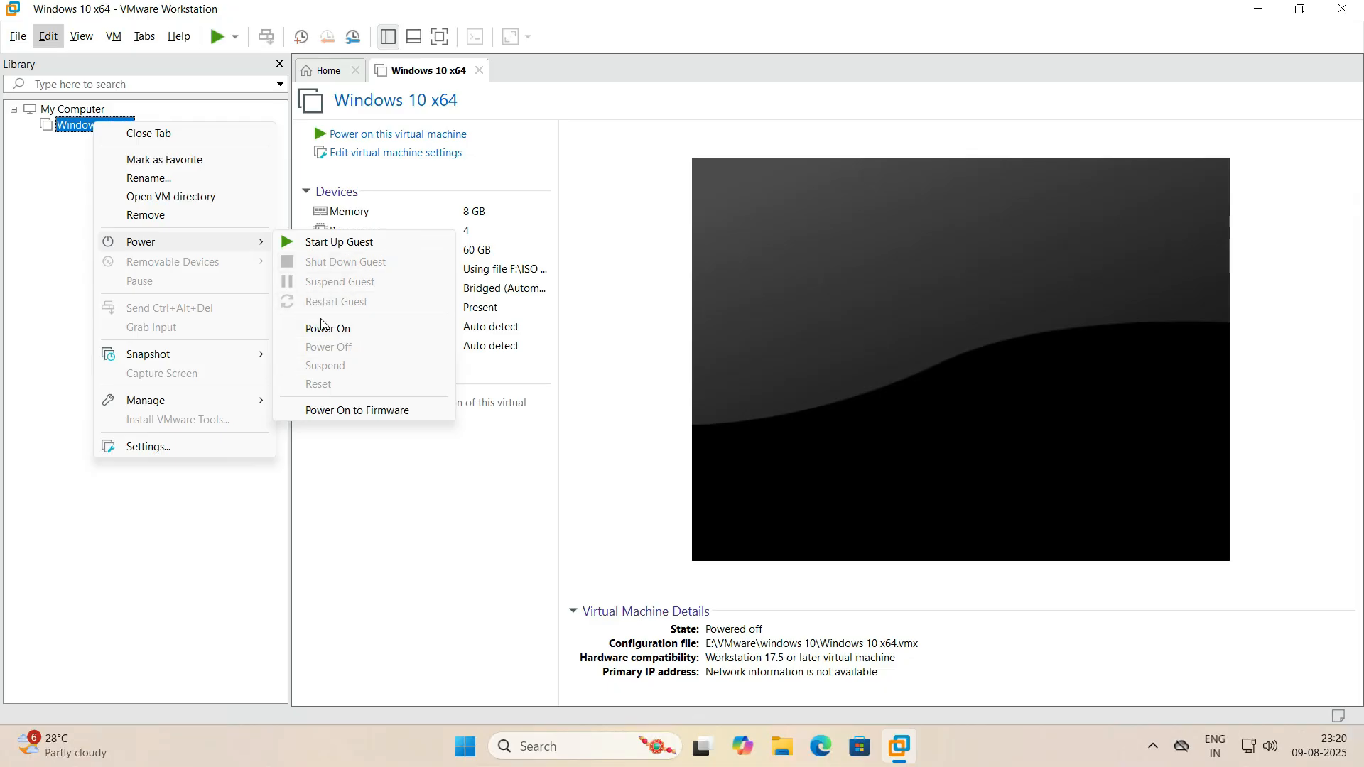
click(115, 502)
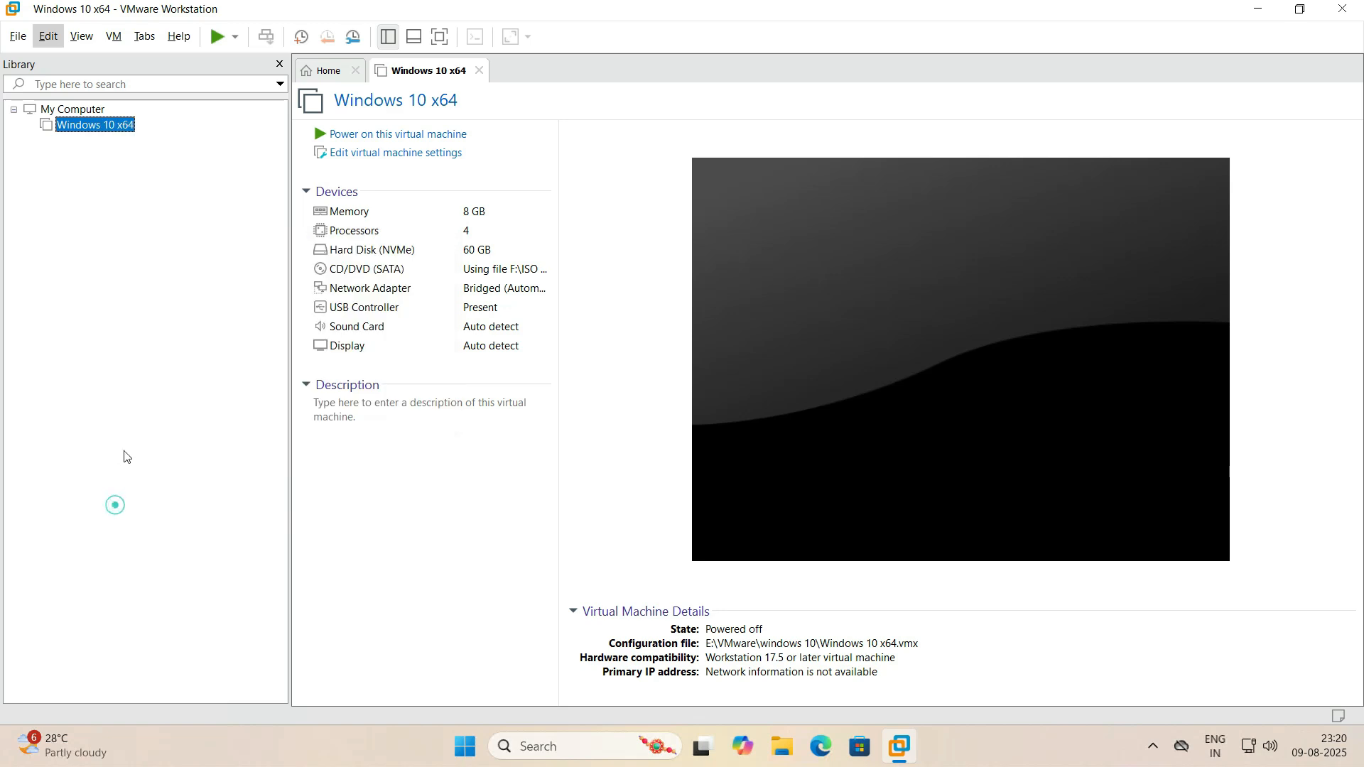
- Open the Windows 10 x64 virtual machine's settings and dismiss them without making changes
right_click(92, 128)
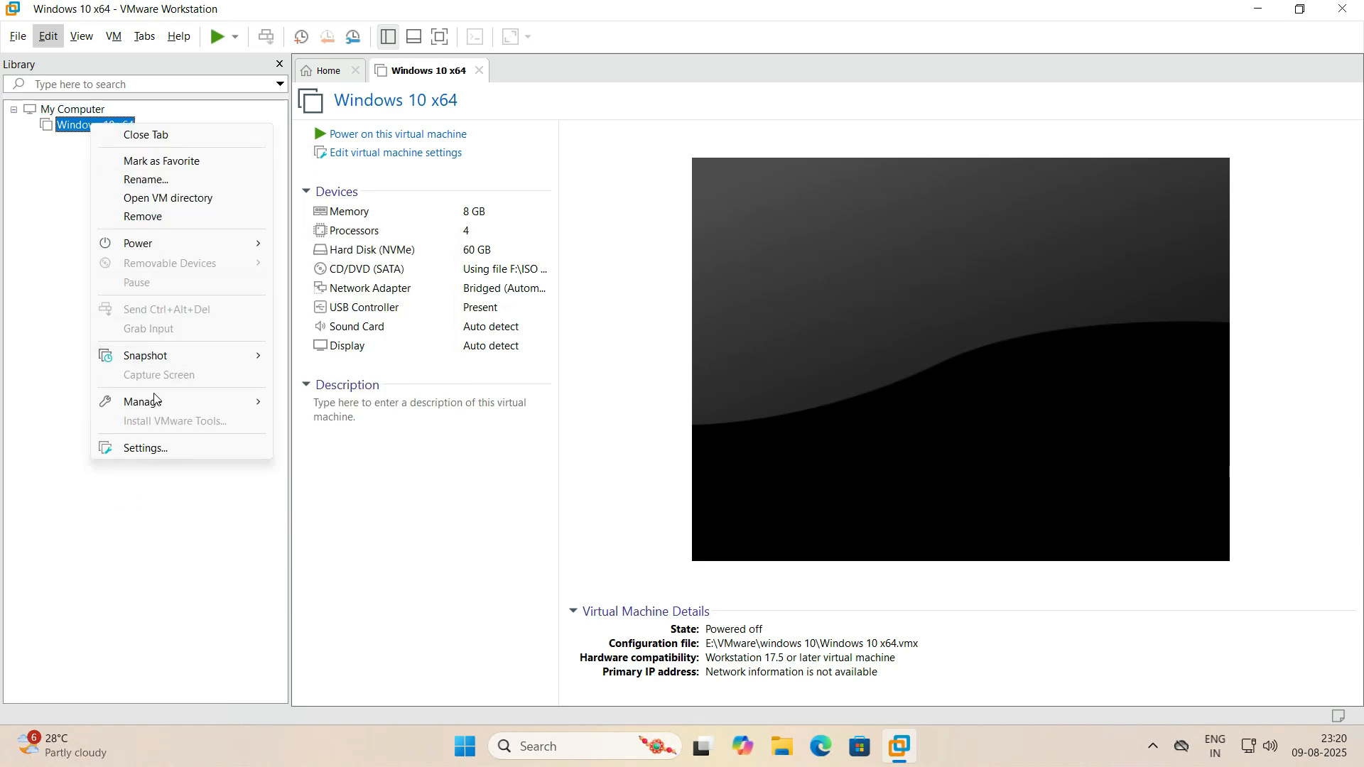
click(153, 447)
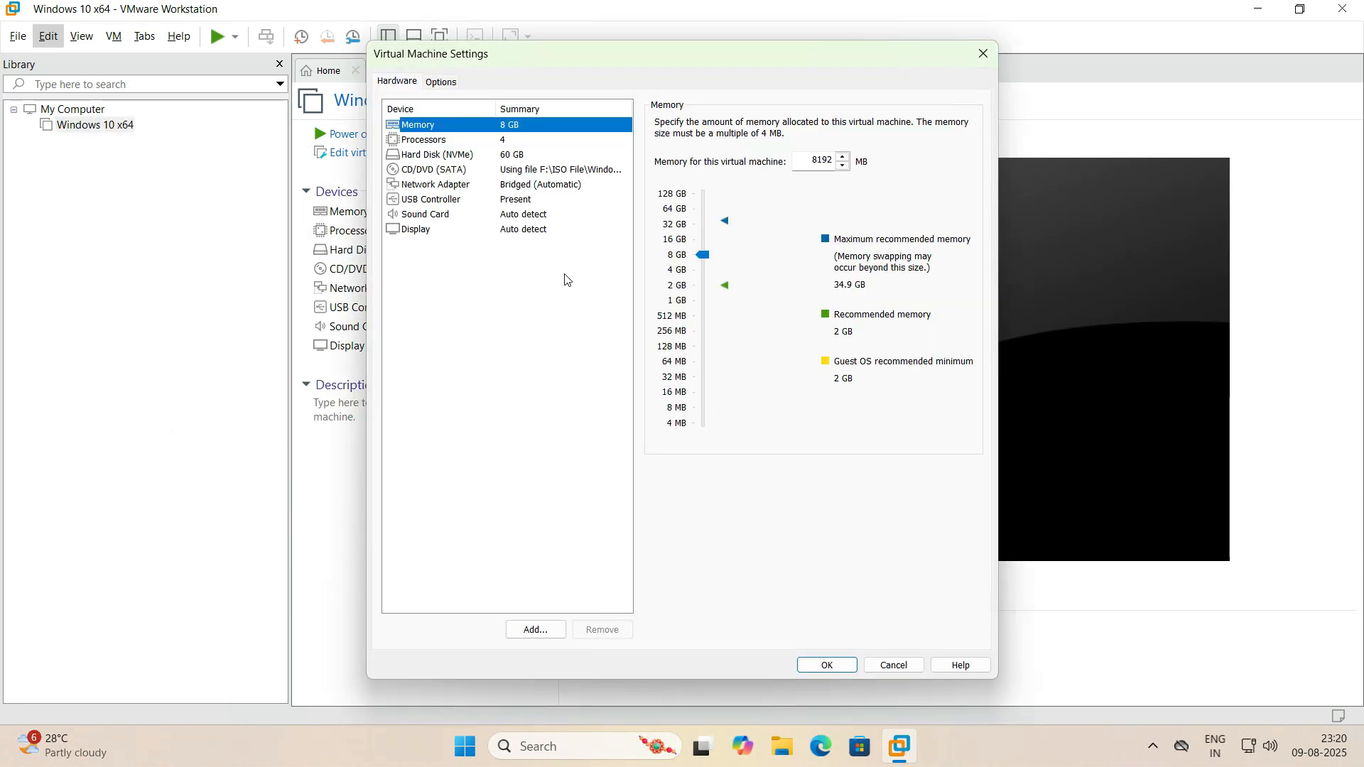
click(905, 664)
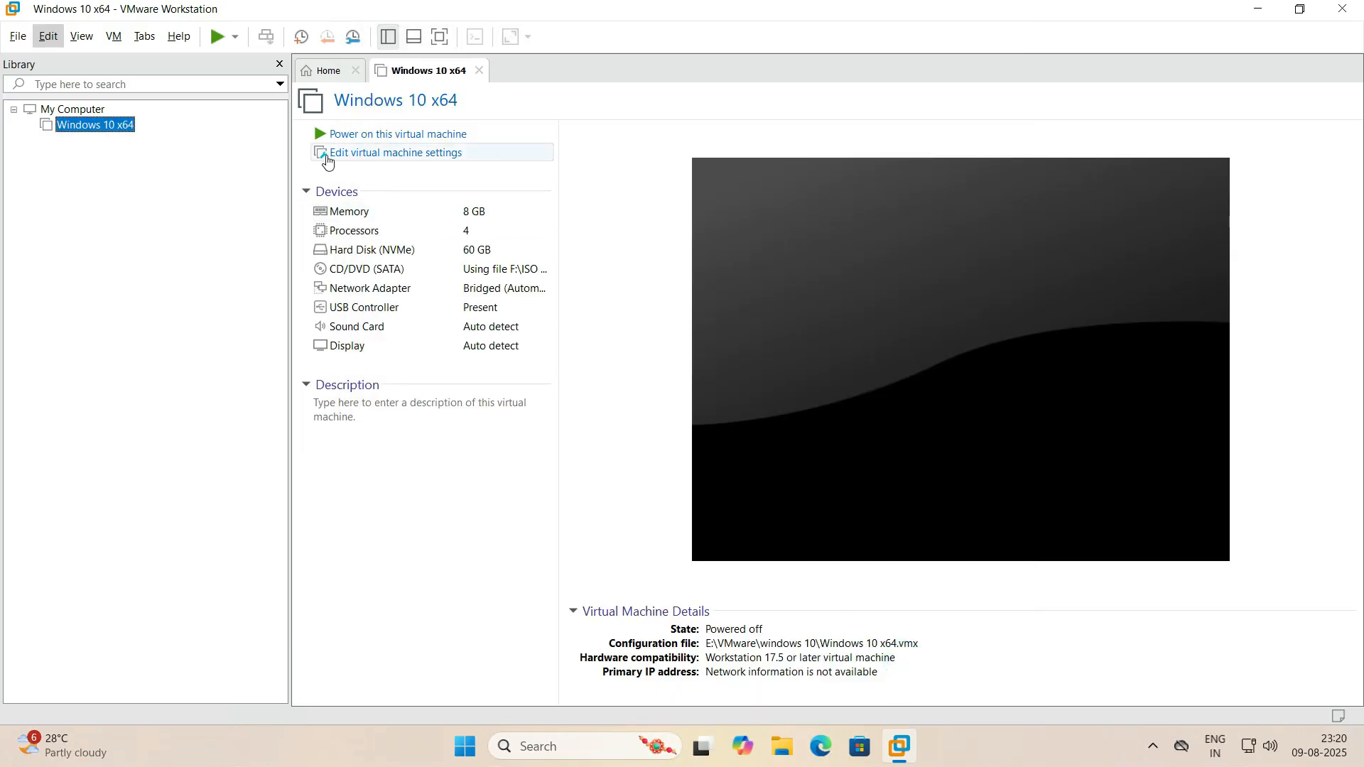
- Examine the virtual machine's memory, processor, hard disk, CD/DVD, network adapter and display settings
click(406, 161)
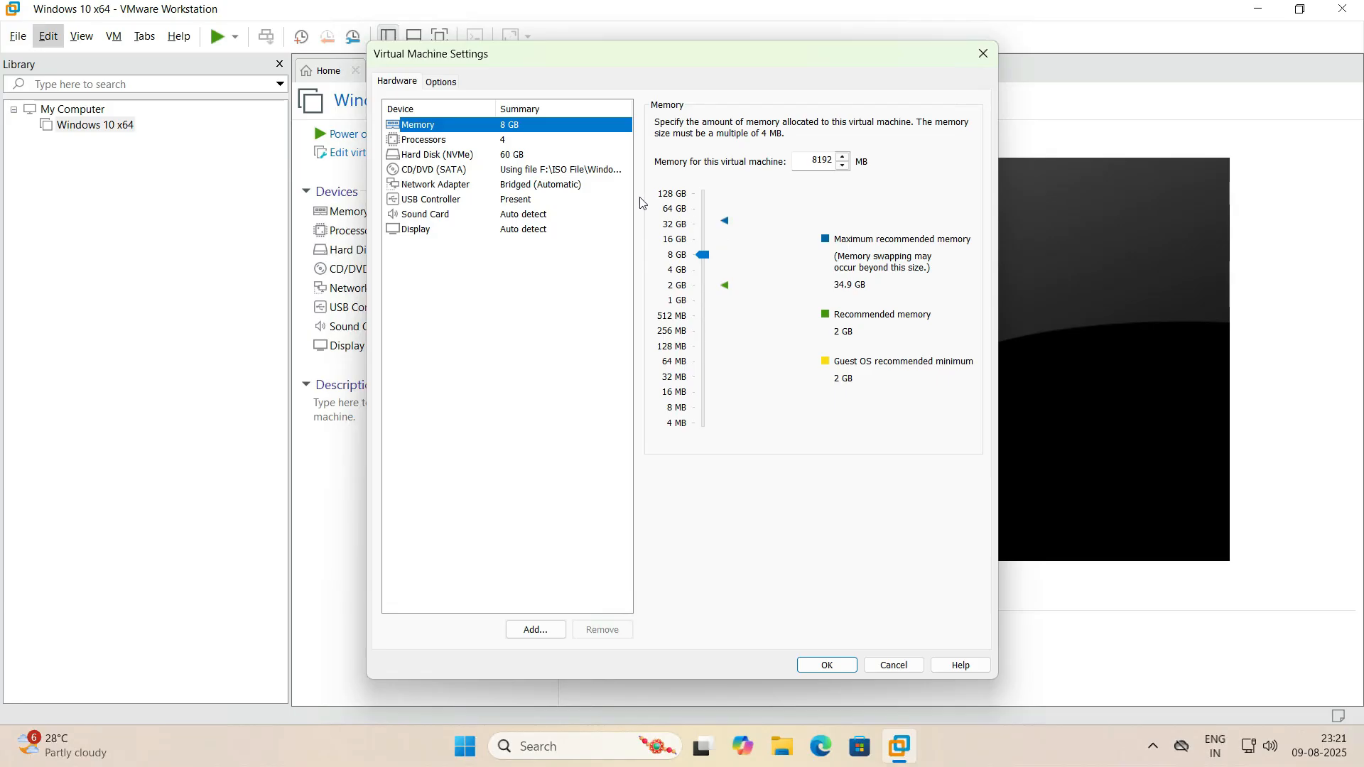
click(451, 142)
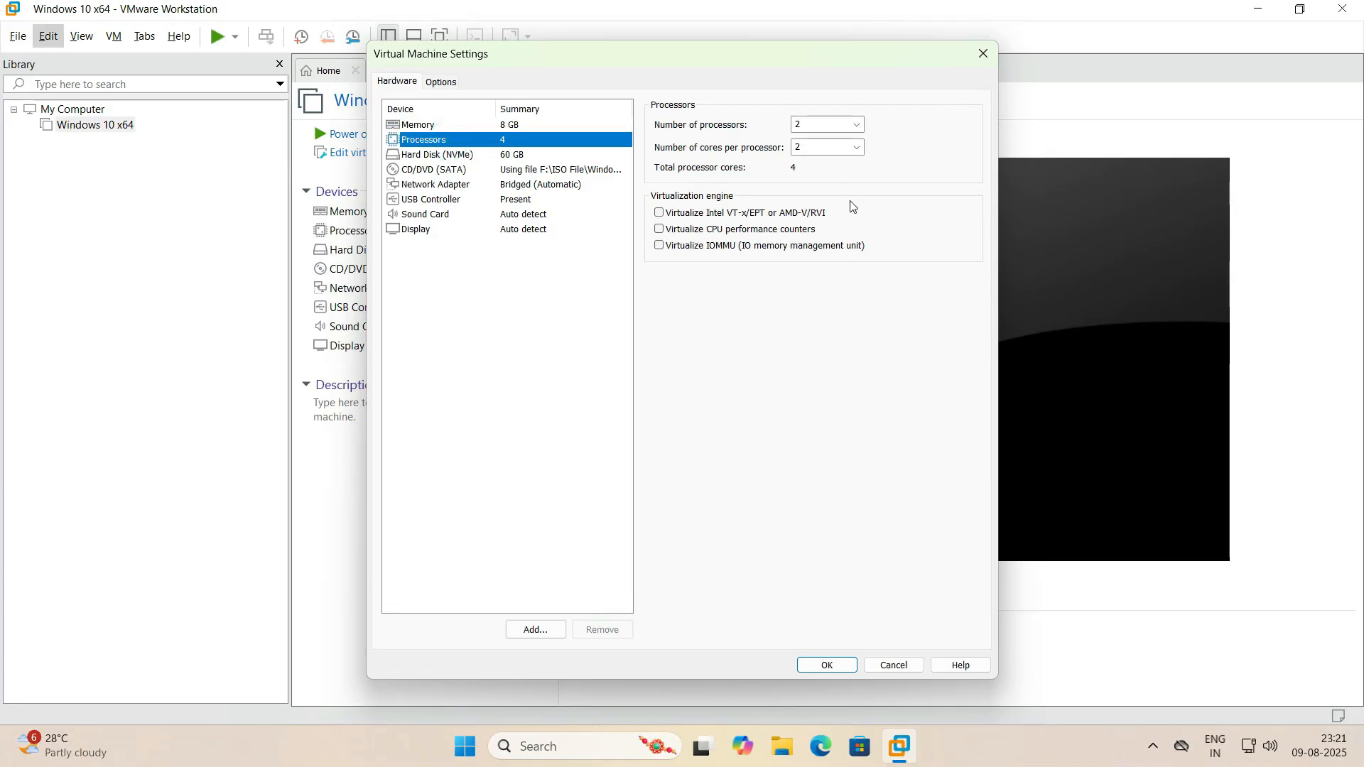
click(430, 155)
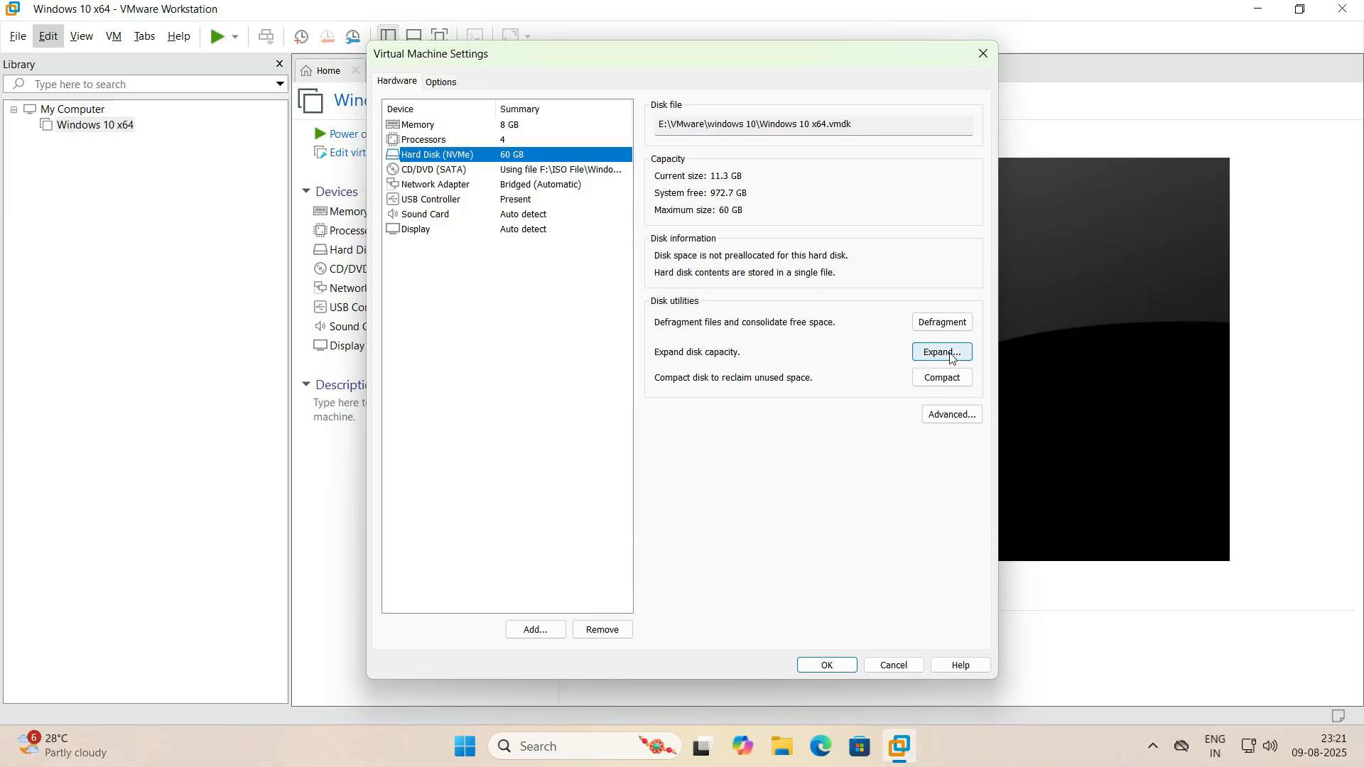
click(487, 169)
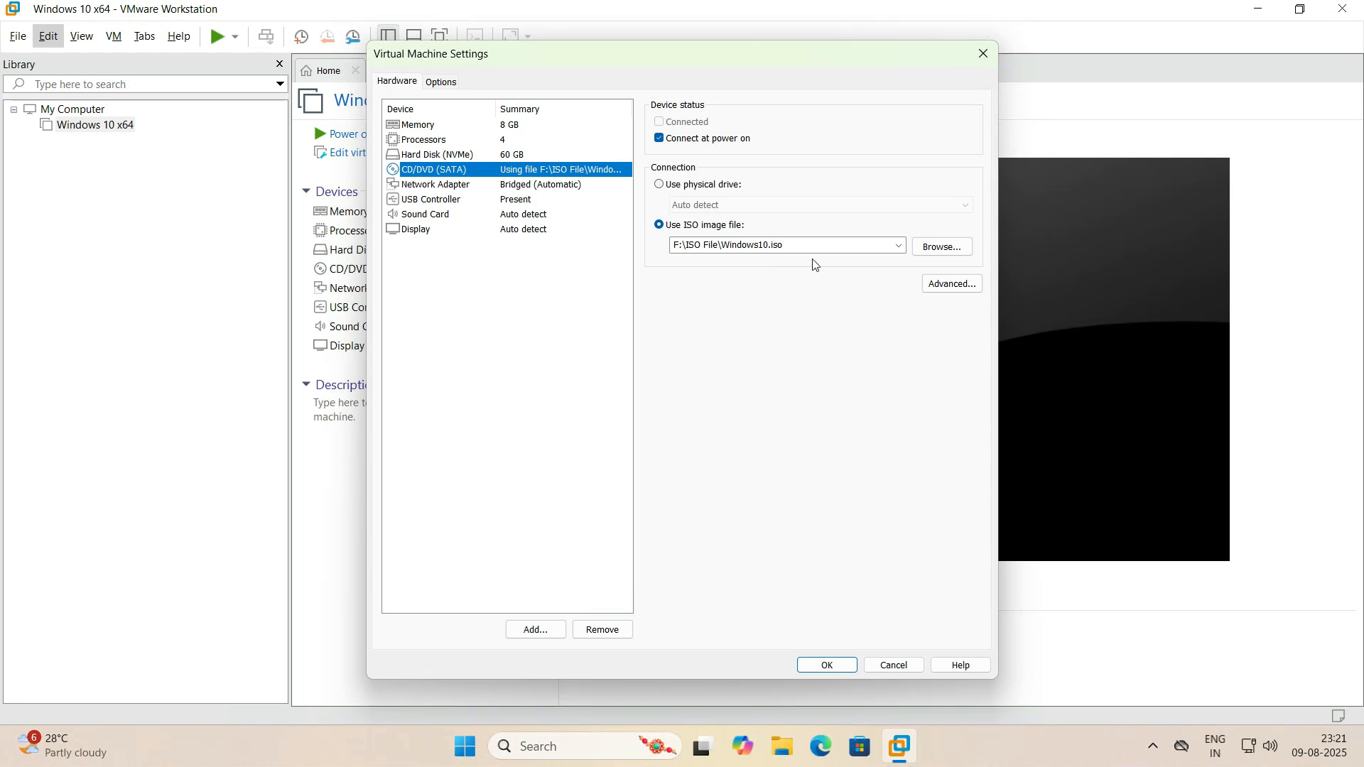
click(437, 185)
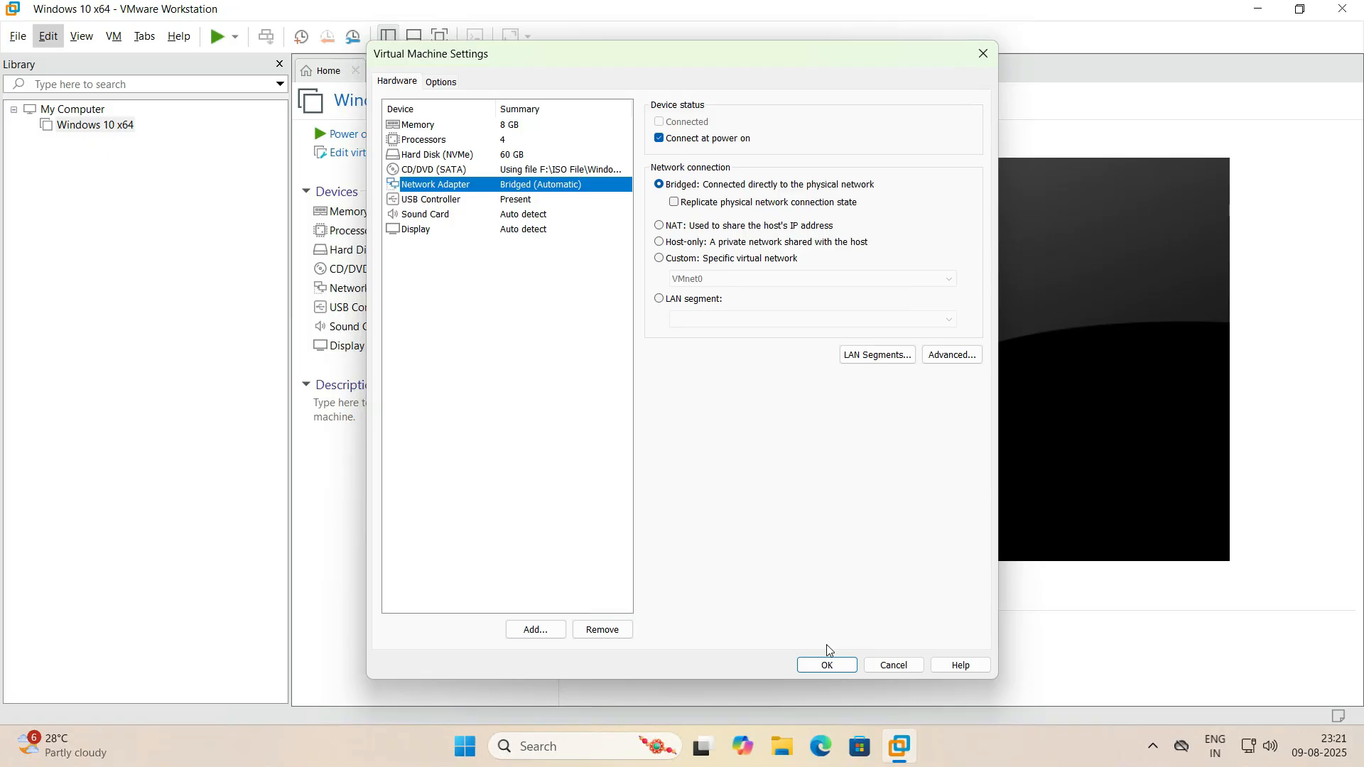
click(425, 231)
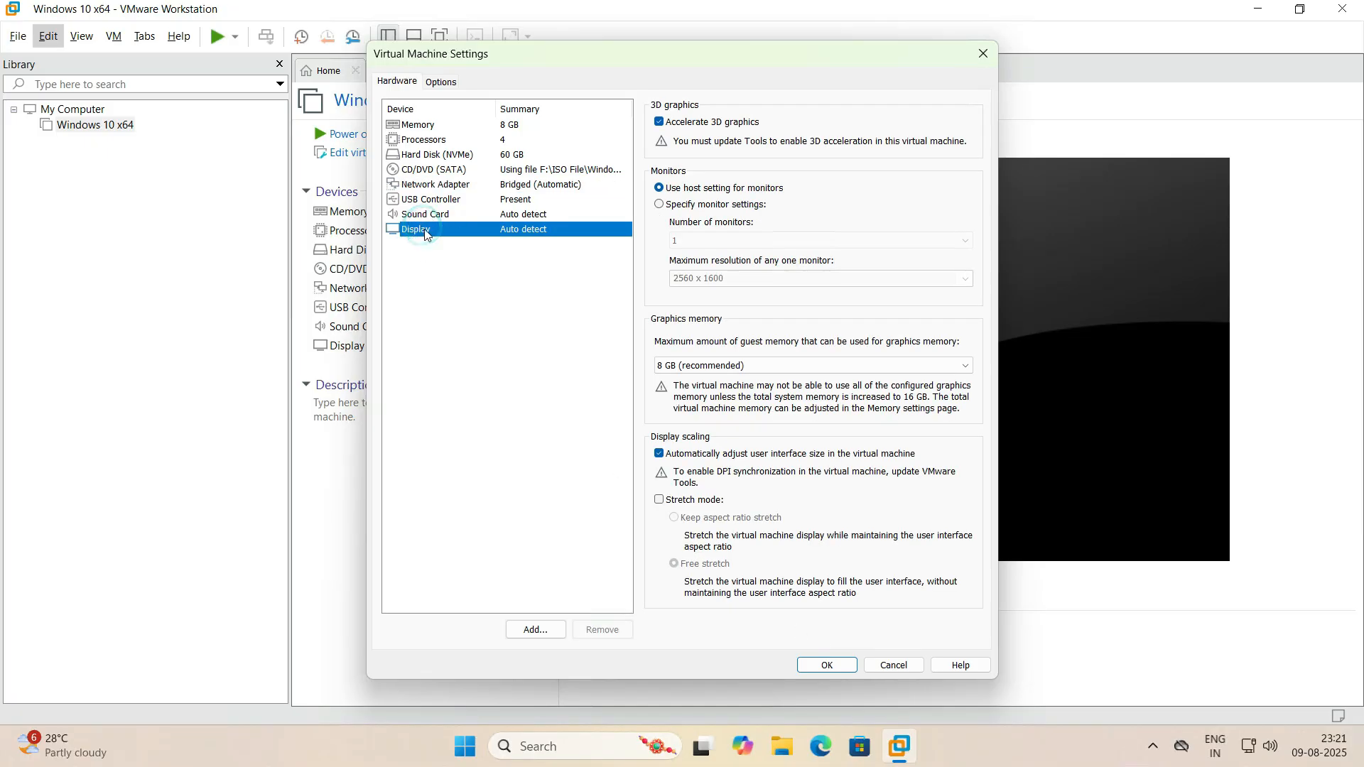
- Examine the virtual machine's general, guest isolation, AutoProtect and shared folder options, and close the settings without saving
click(441, 83)
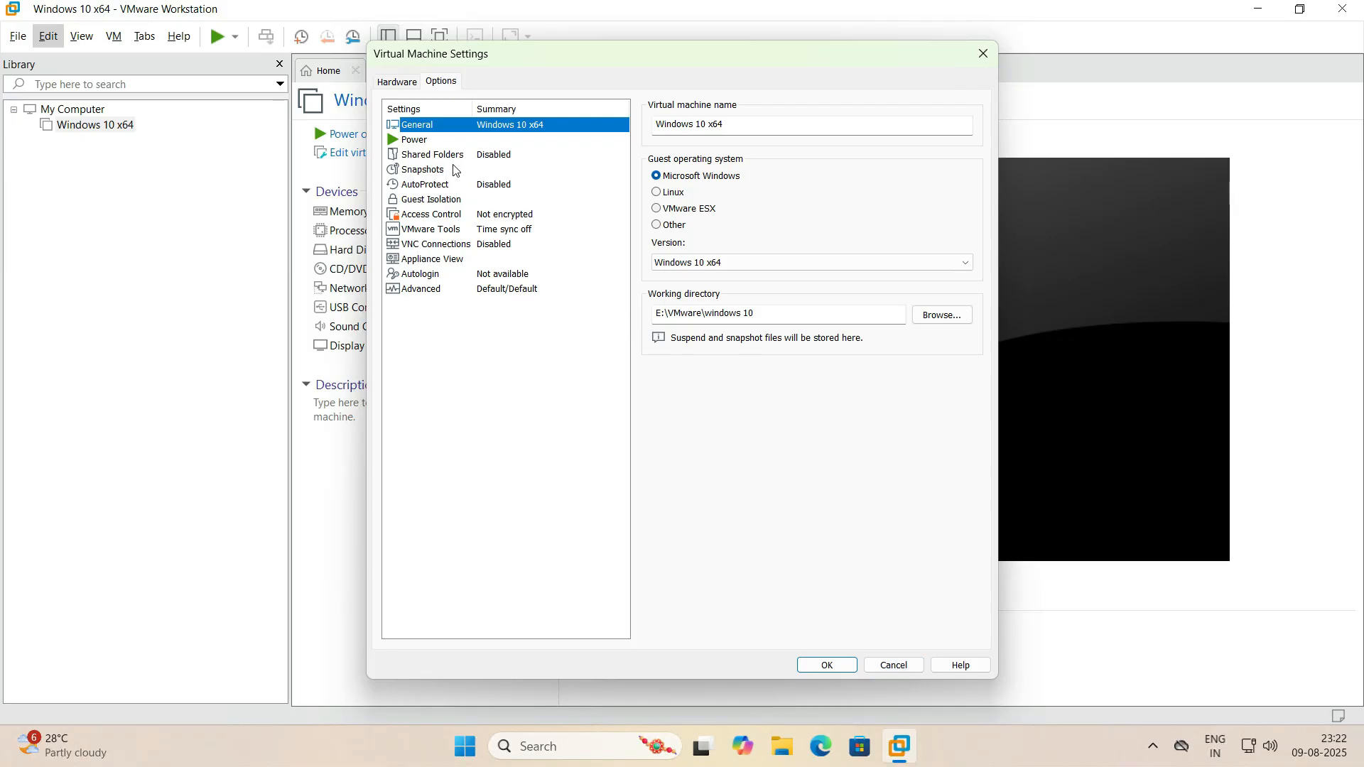
click(429, 201)
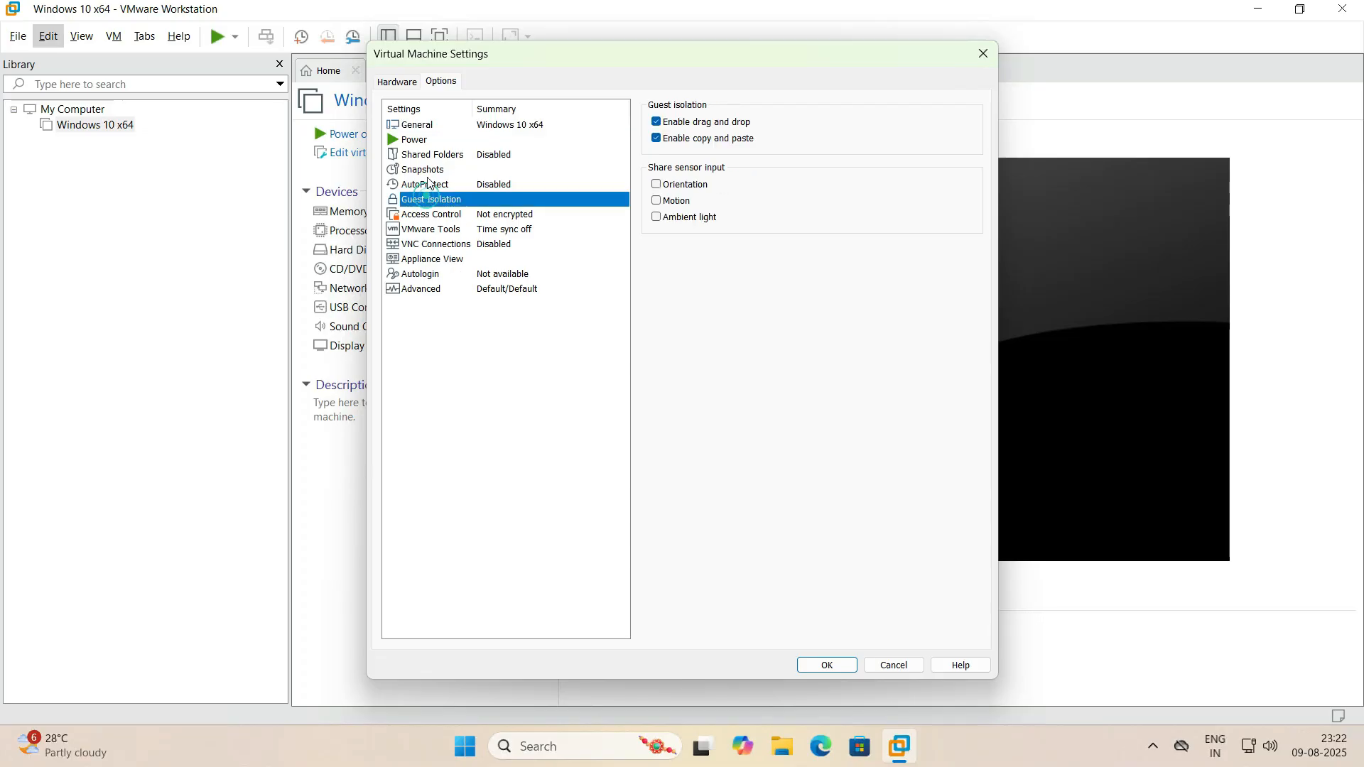
click(429, 184)
click(419, 162)
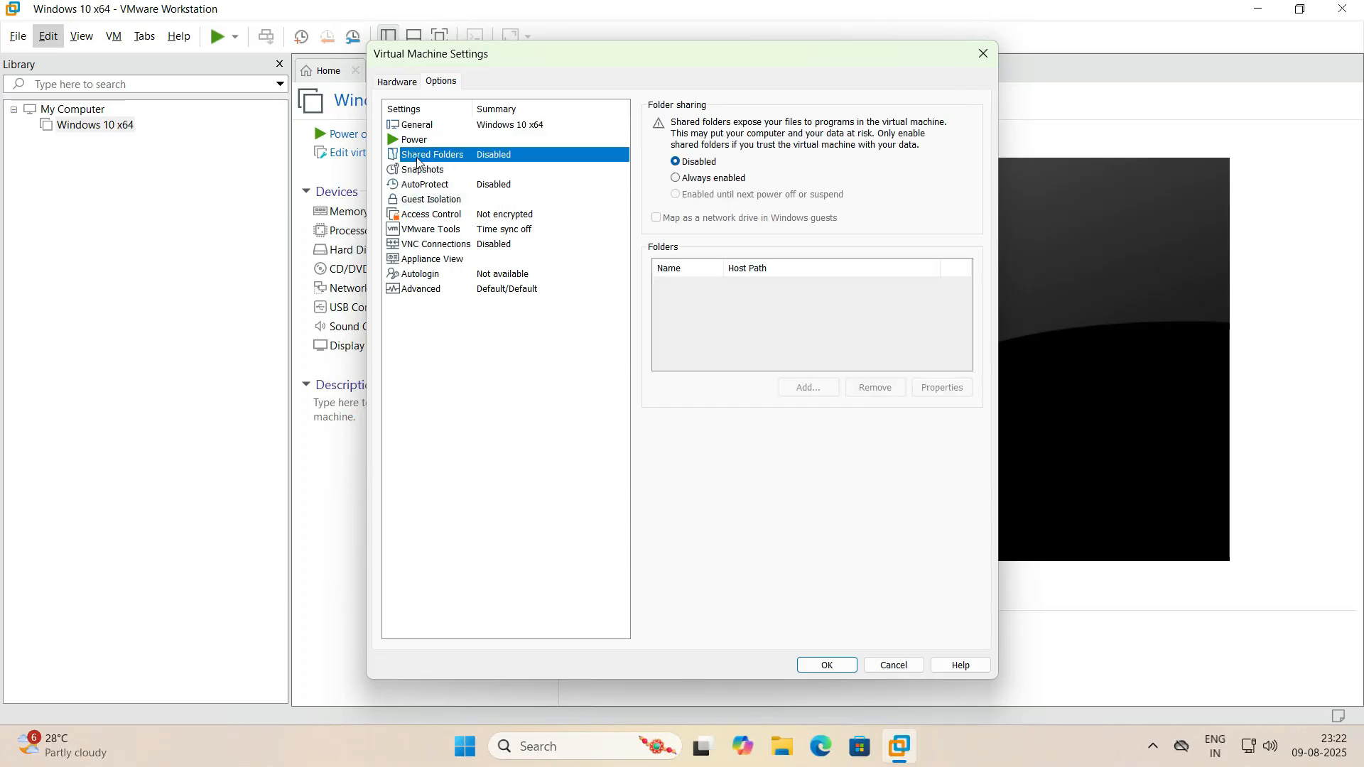
click(396, 82)
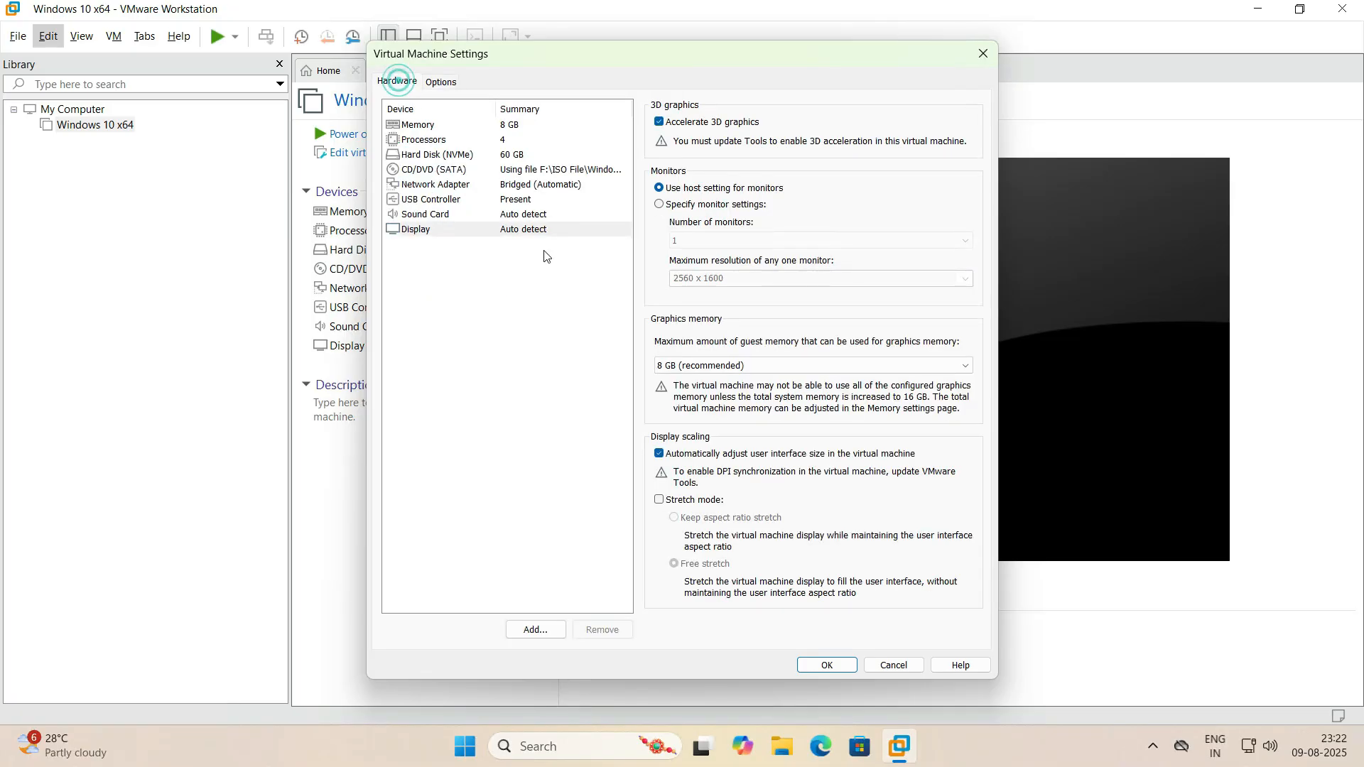
click(893, 665)
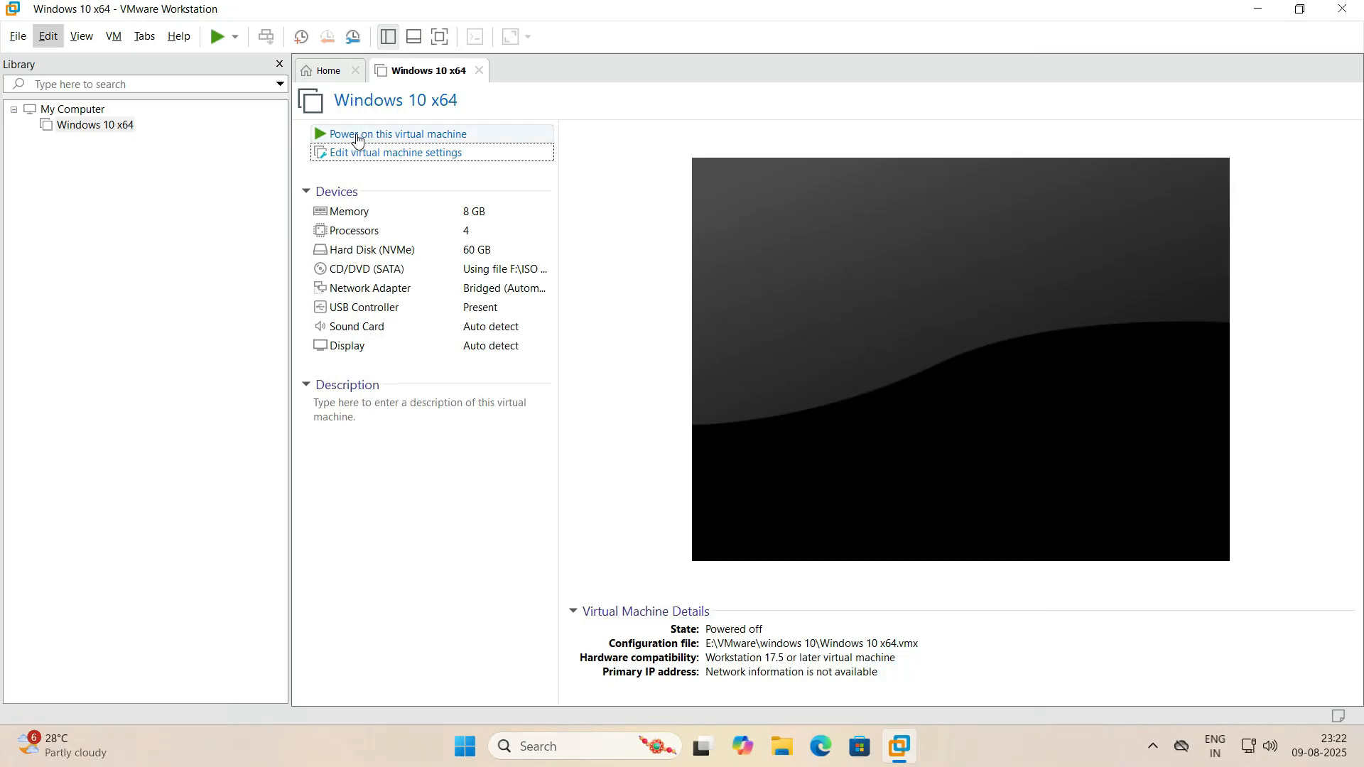
- Review the Take Snapshot options for the Windows 10 x64 virtual machine and dismiss them without taking a snapshot
right_click(71, 131)
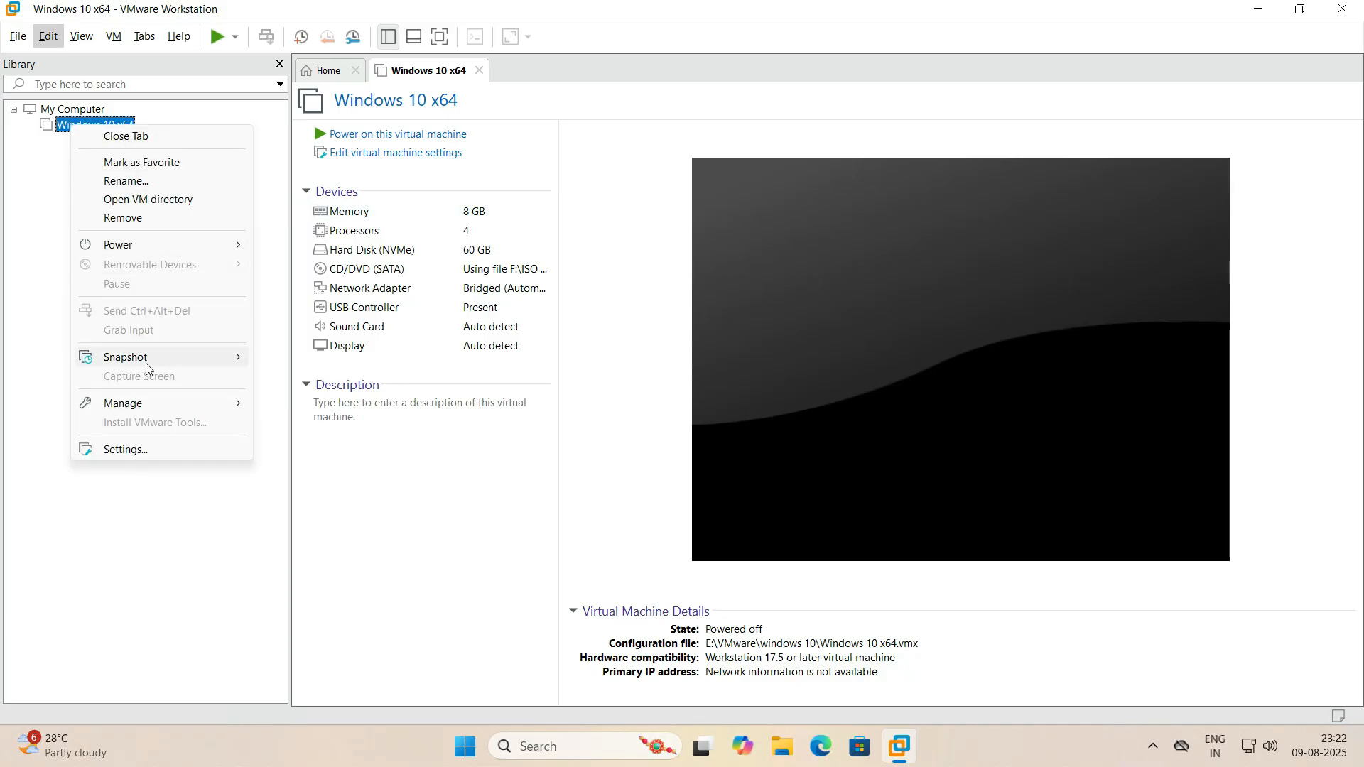
mouse_move(191, 361)
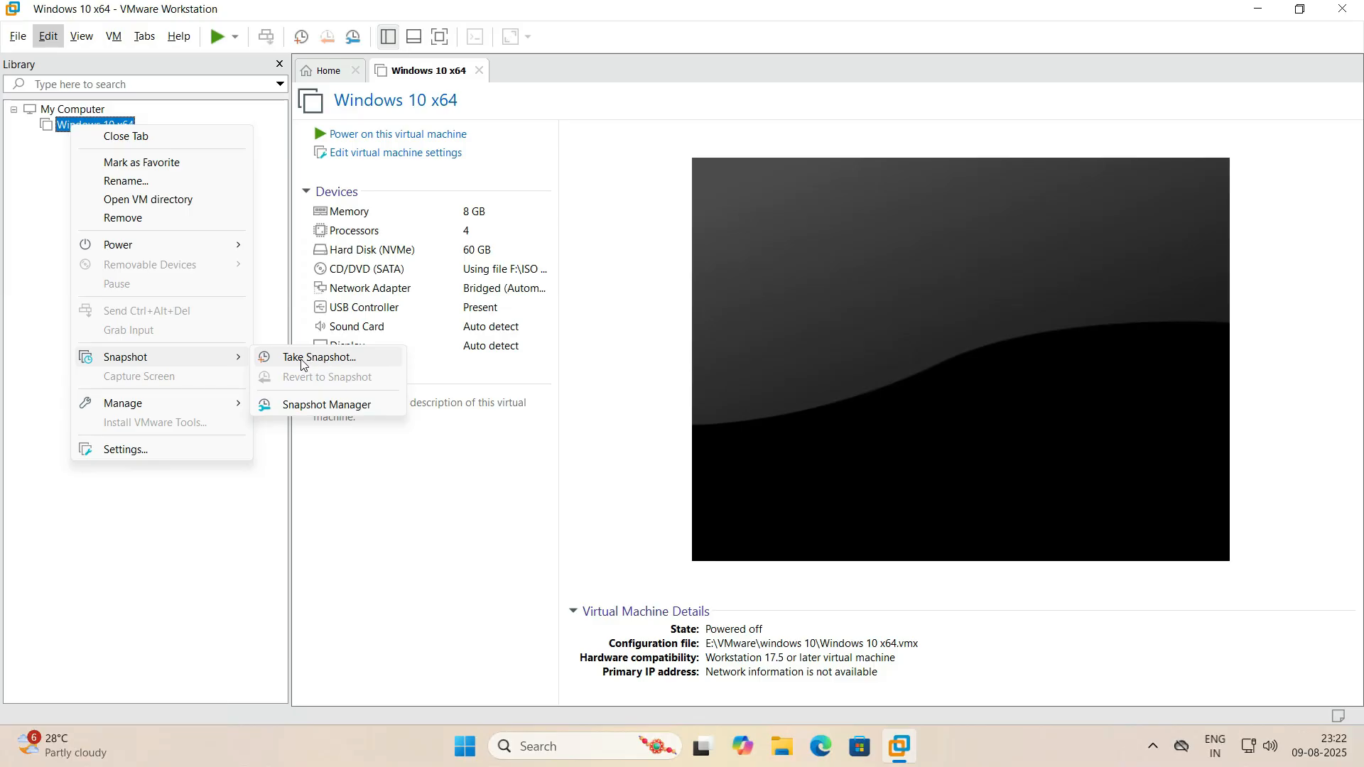
click(335, 359)
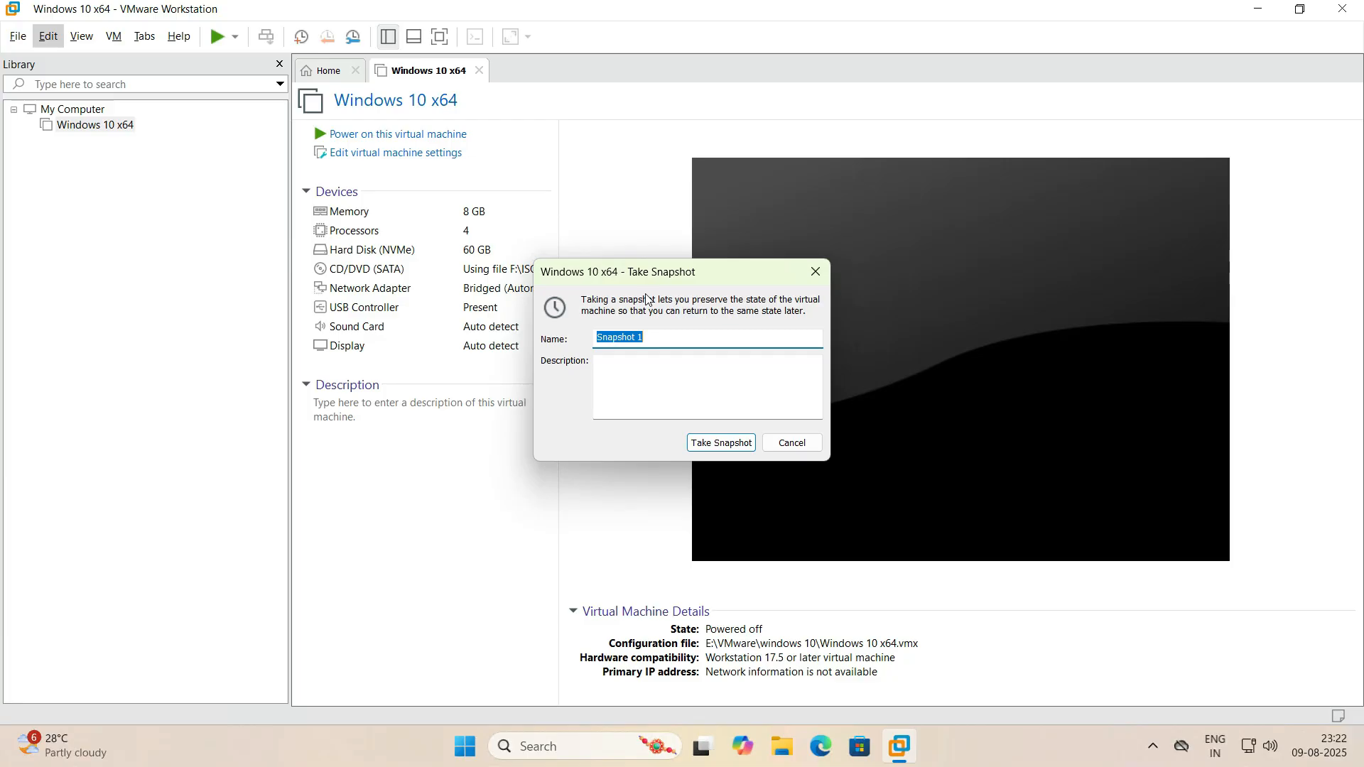
click(791, 443)
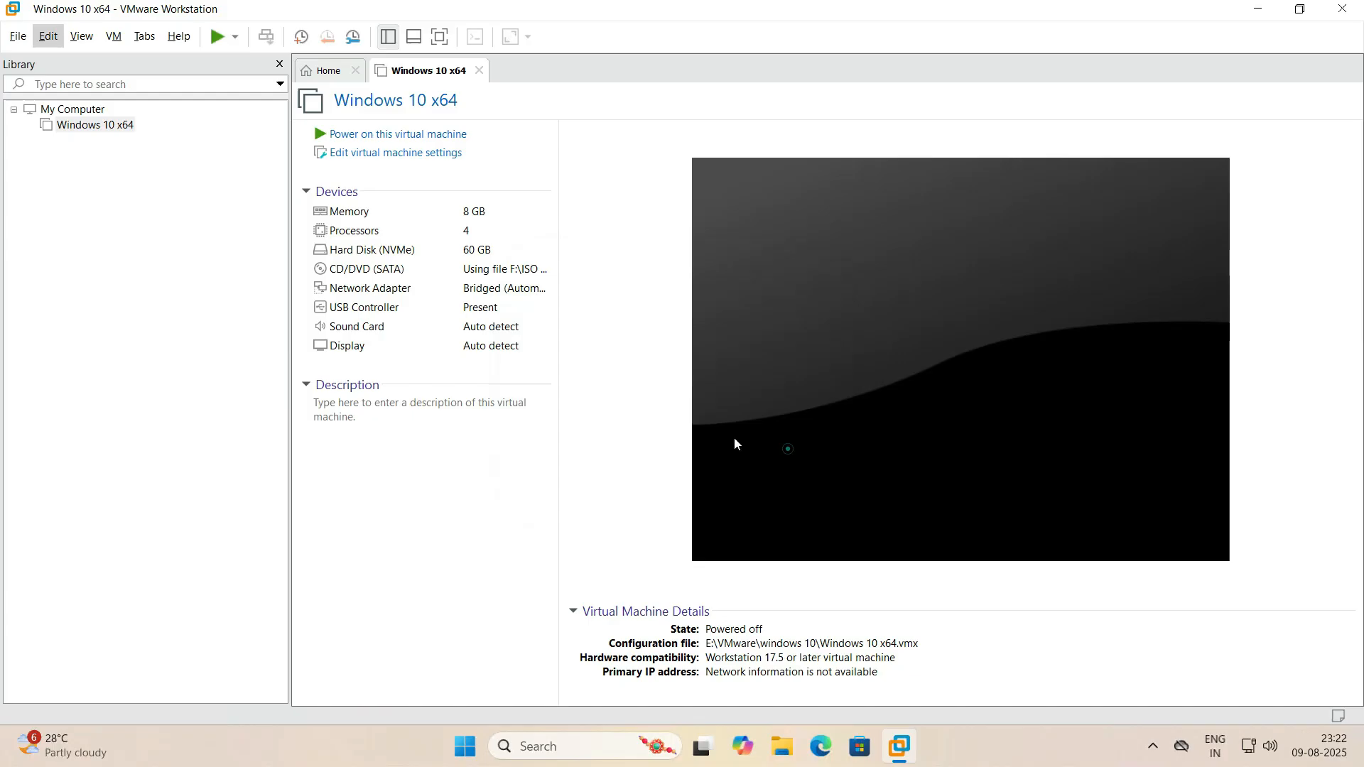
- Examine the Clone Virtual Machine Wizard for Windows 10 x64 as far as the clone source choice, and cancel it without cloning
right_click(70, 126)
mouse_move(188, 402)
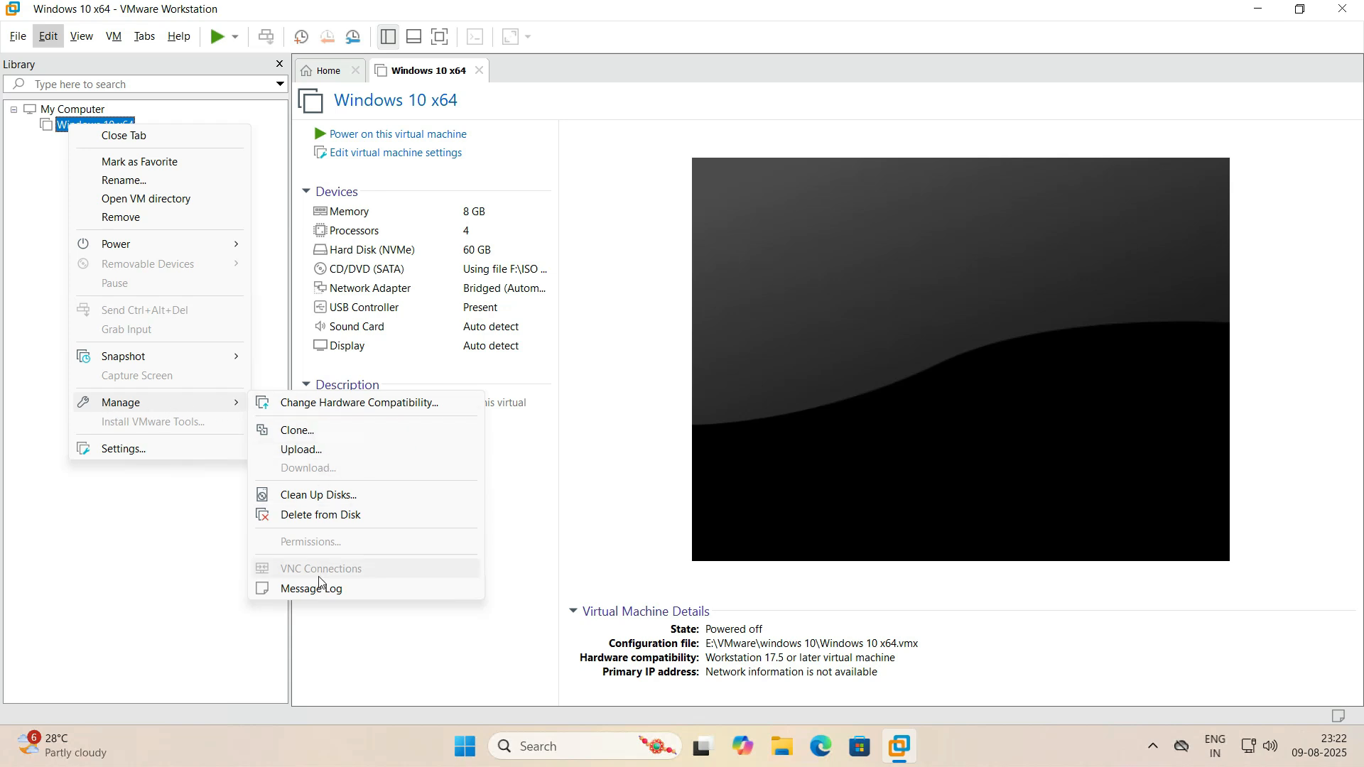
click(322, 430)
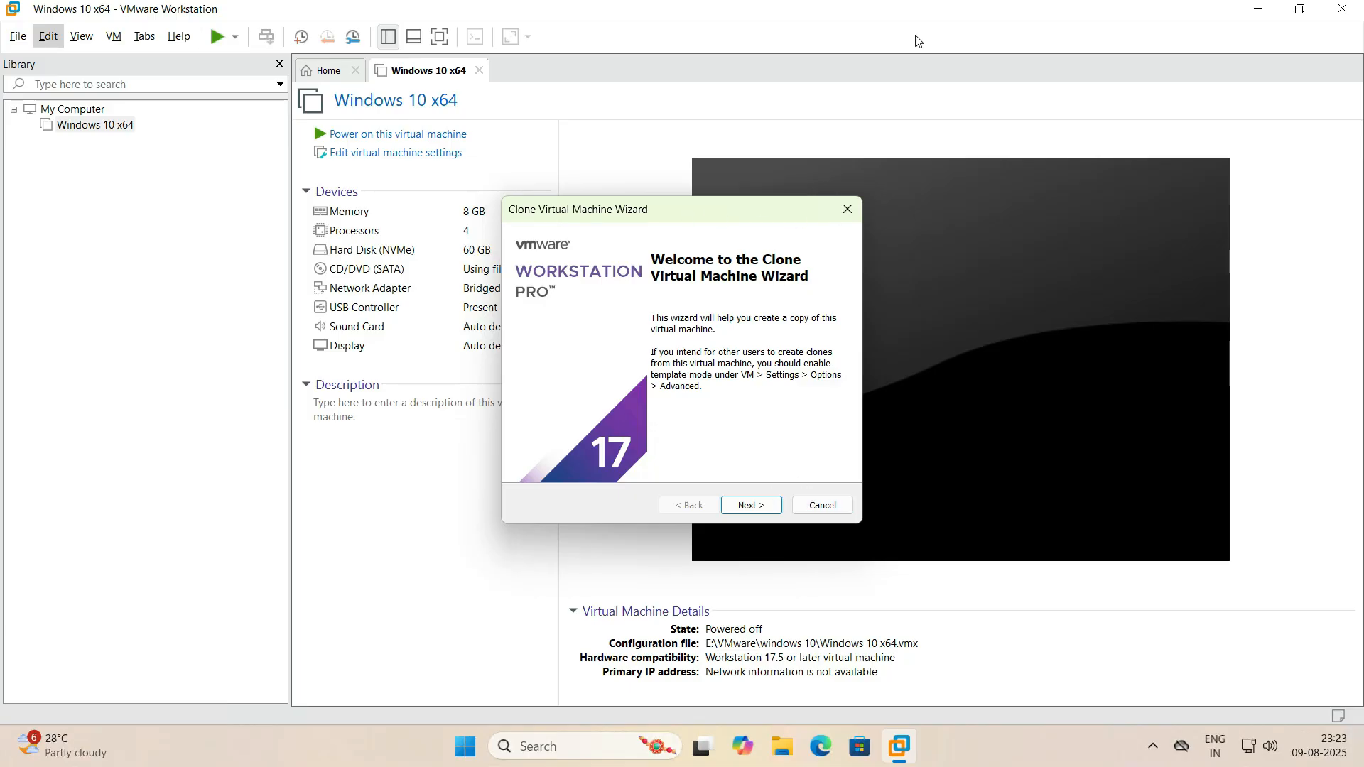
drag(705, 209, 662, 164)
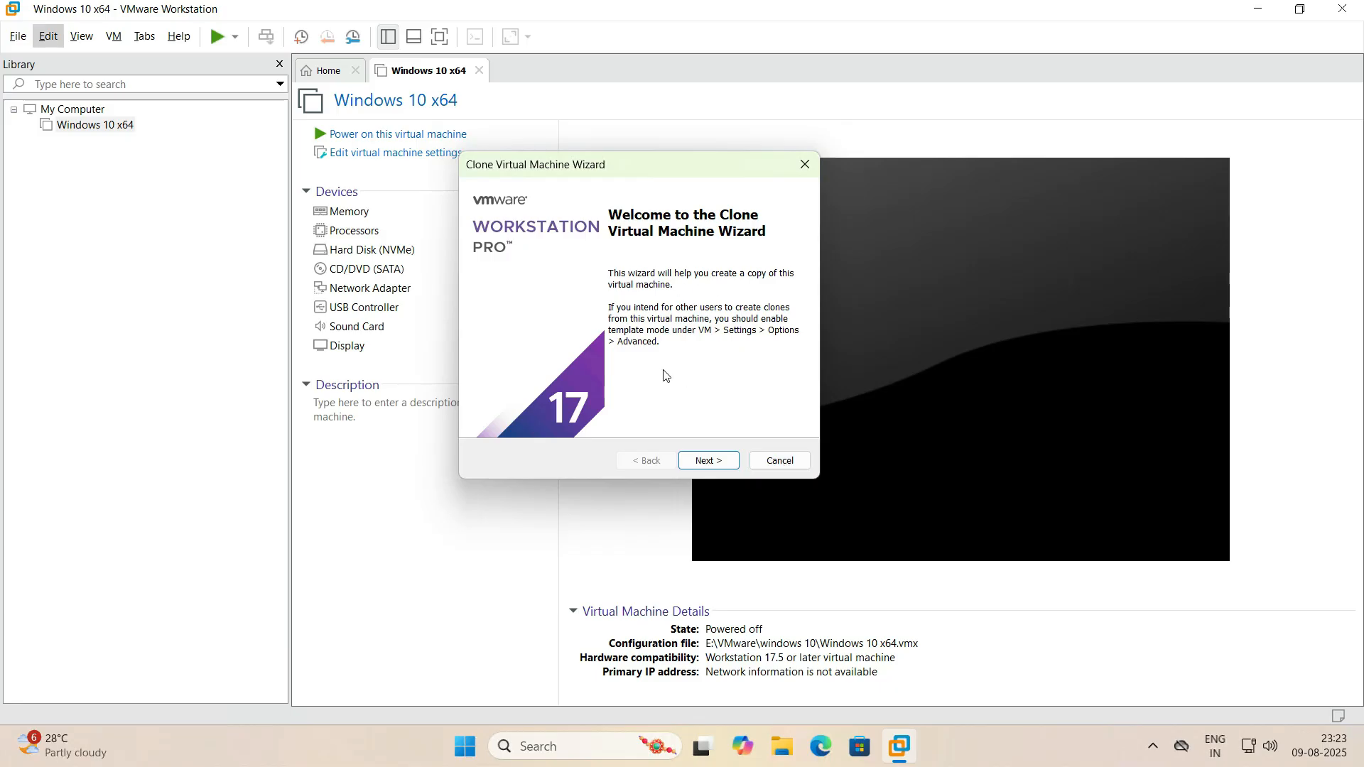
click(720, 460)
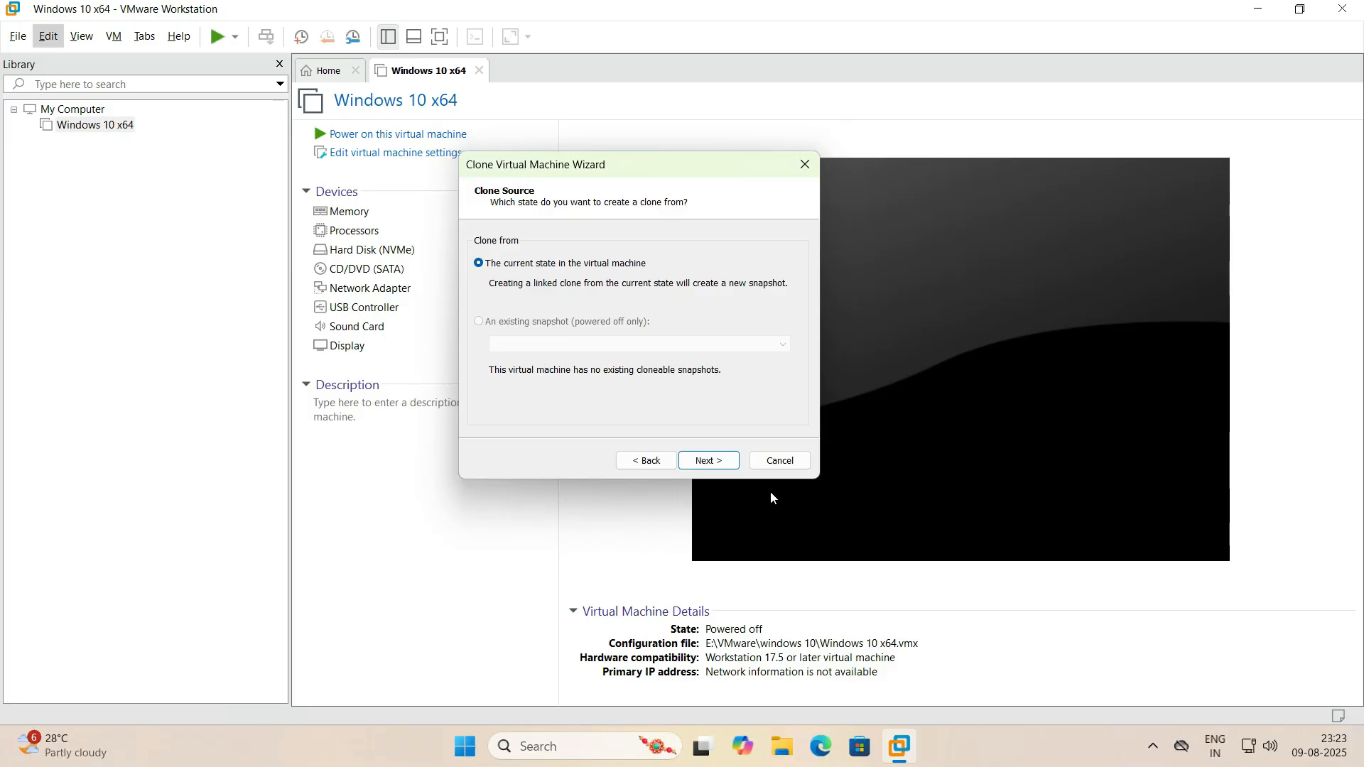
click(779, 460)
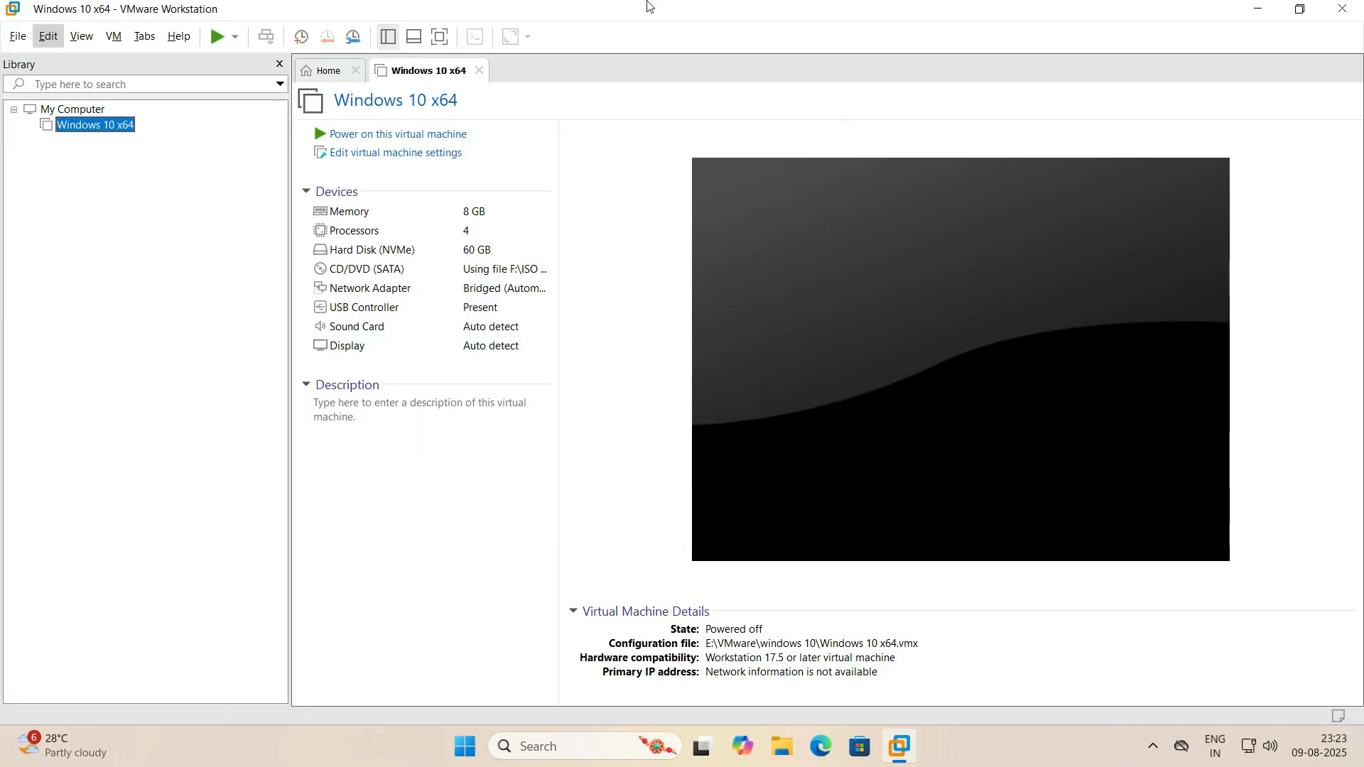
- Minimize the full-screen remote desktop session to return to the local desktop
mouse_move(625, 6)
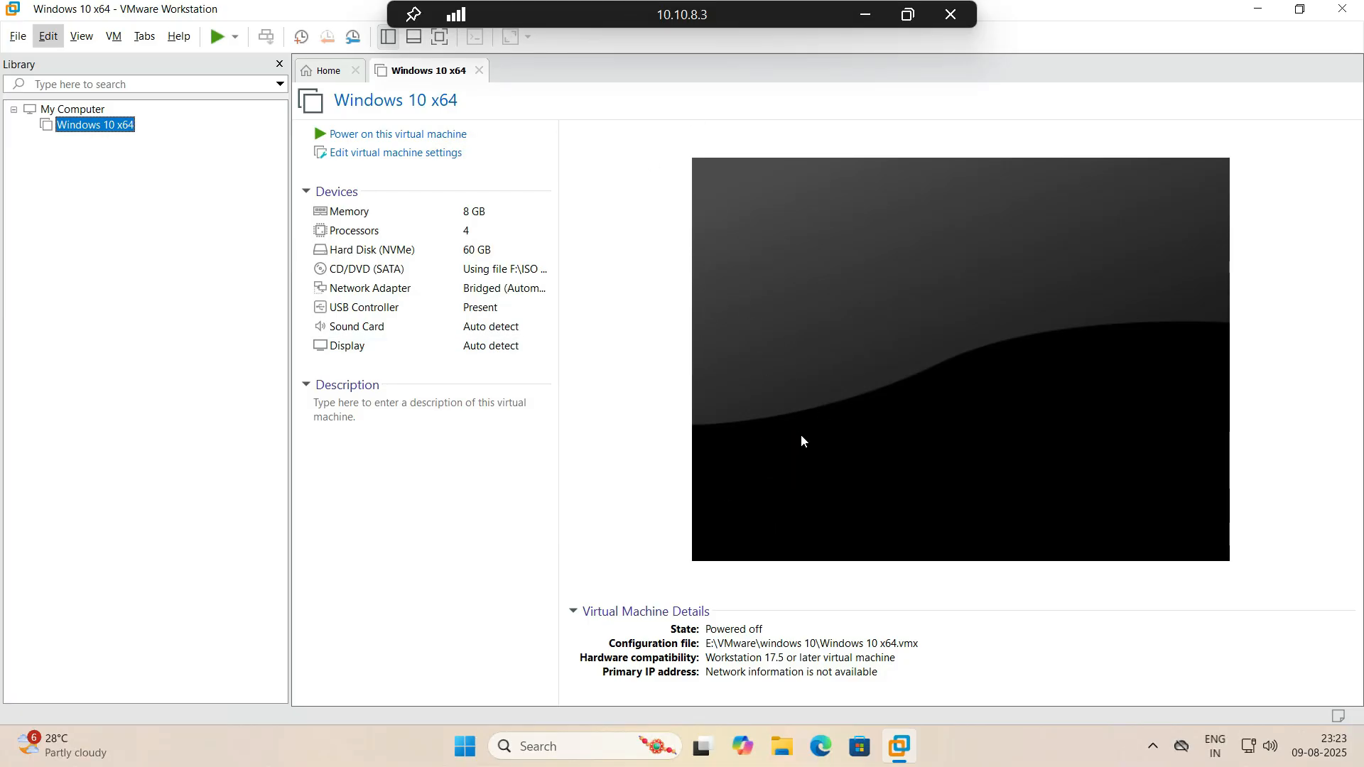
click(865, 14)
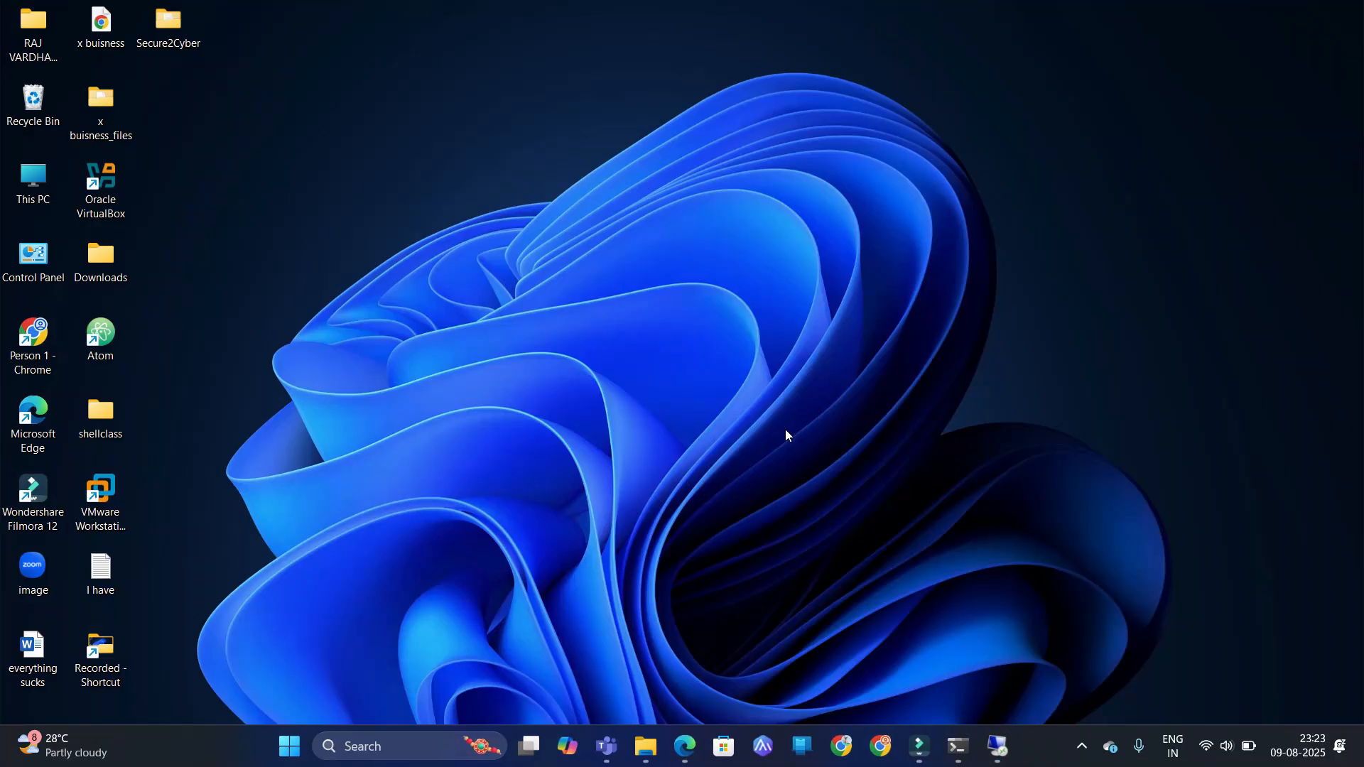